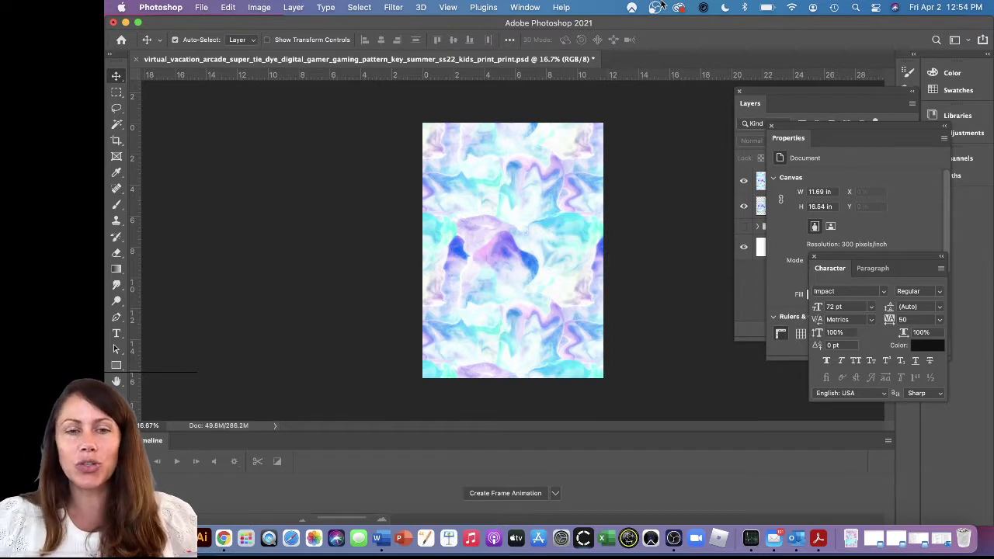
pyautogui.click(261, 8)
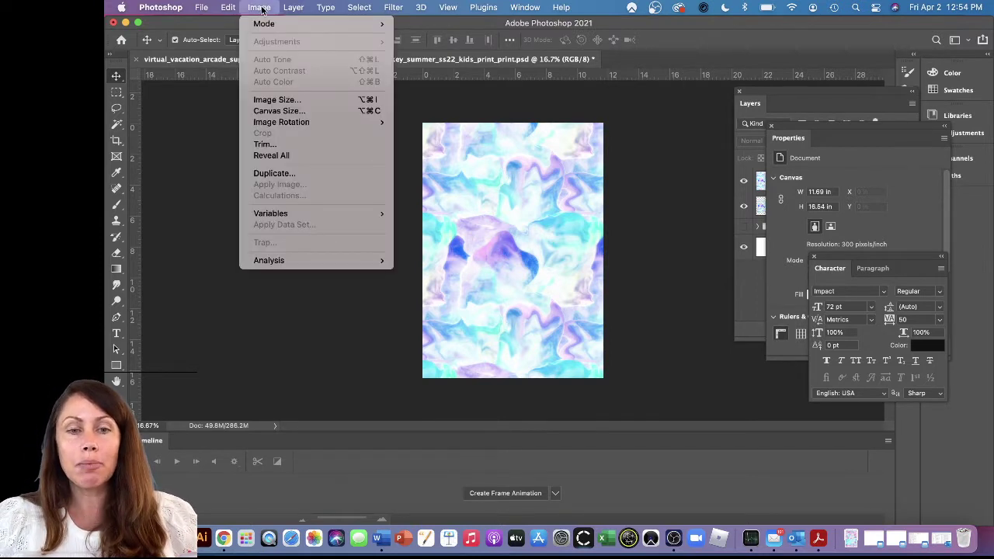
pyautogui.moveTo(264, 24)
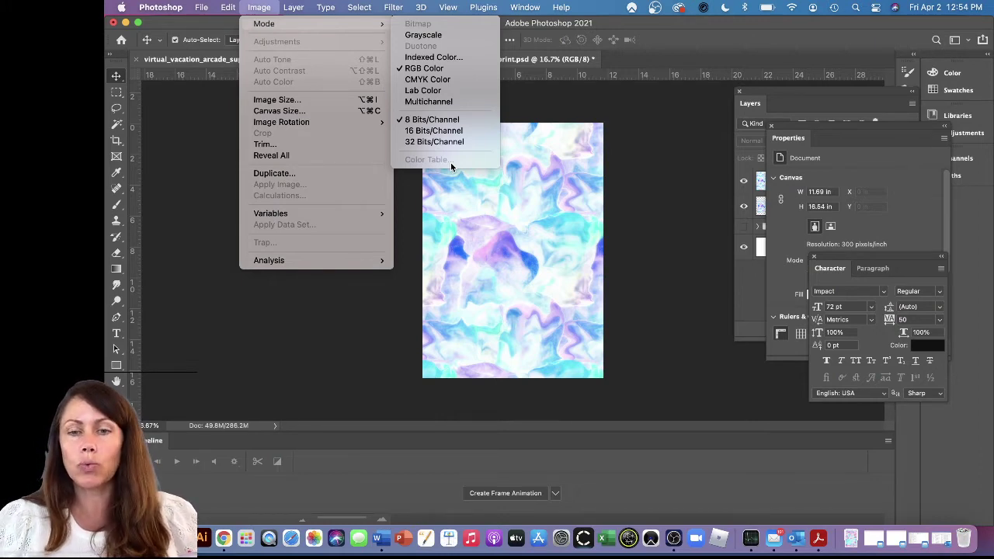
pyautogui.click(451, 58)
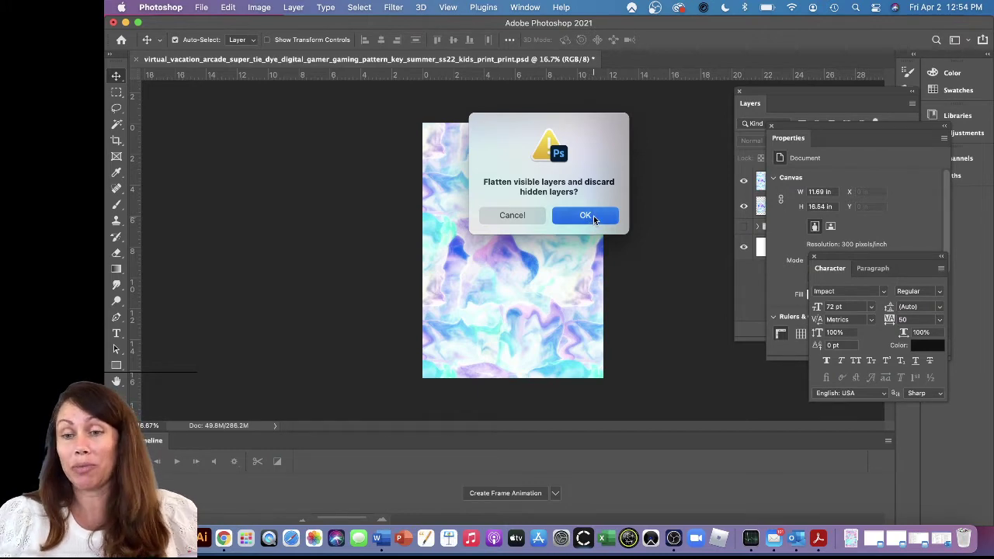
pyautogui.click(592, 216)
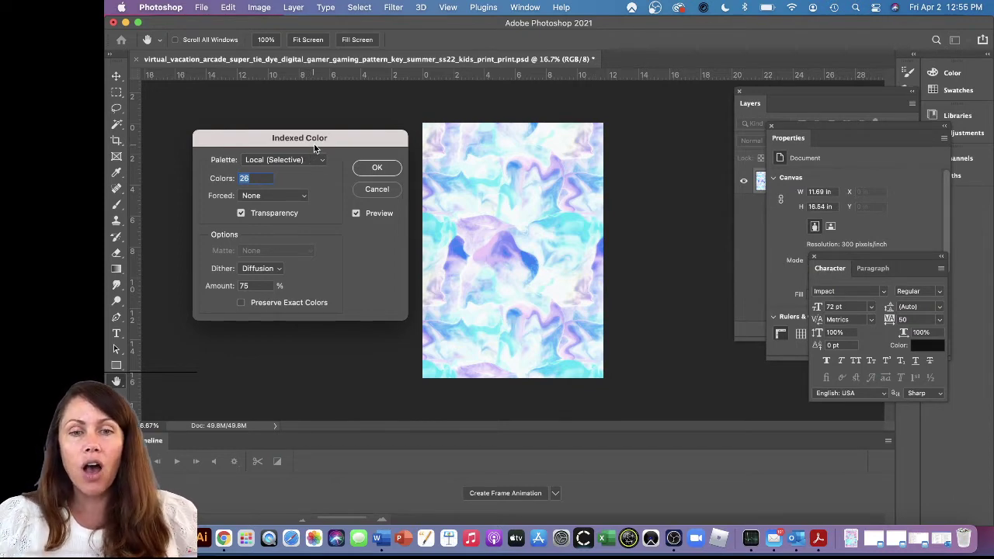
pyautogui.moveTo(313, 144); pyautogui.dragTo(312, 105)
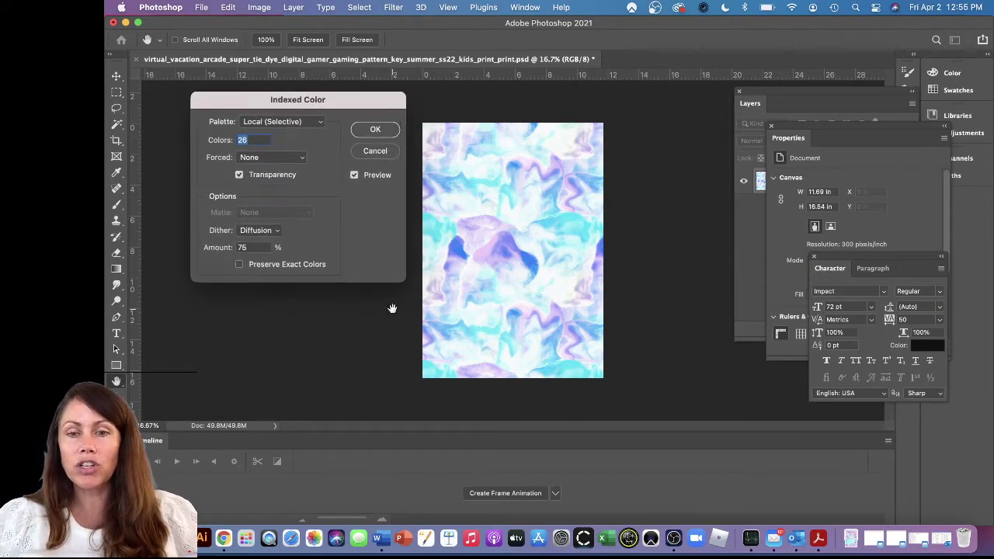
pyautogui.click(319, 125)
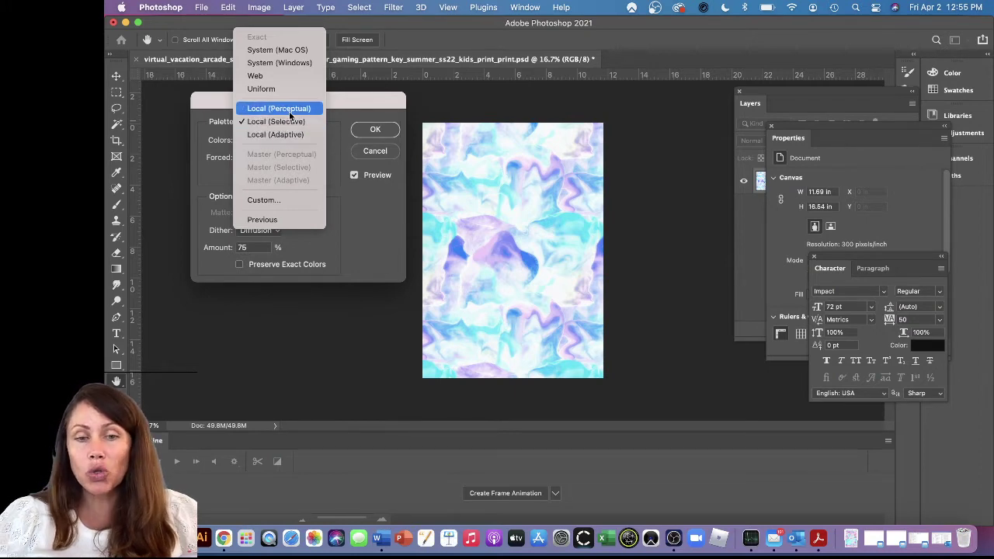
pyautogui.click(276, 51)
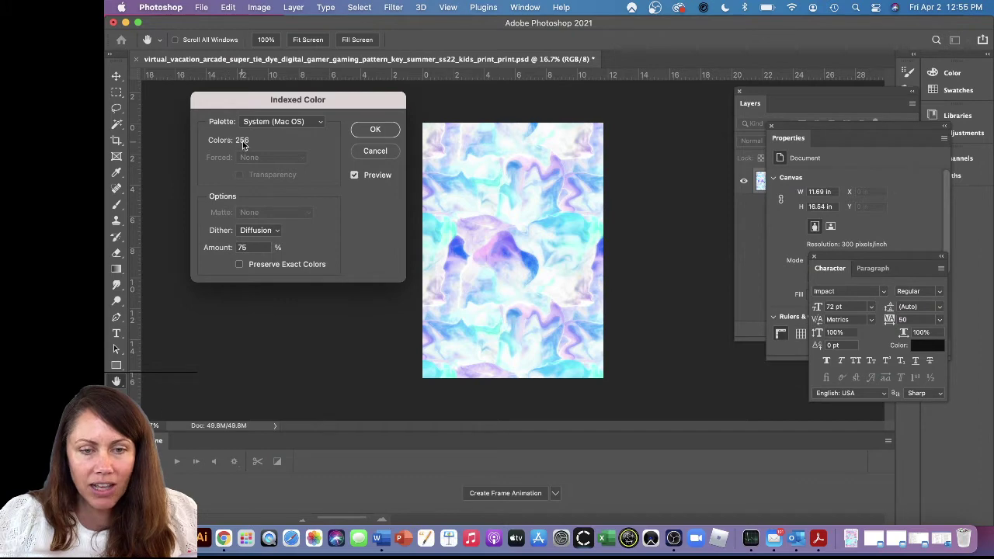
pyautogui.click(320, 125)
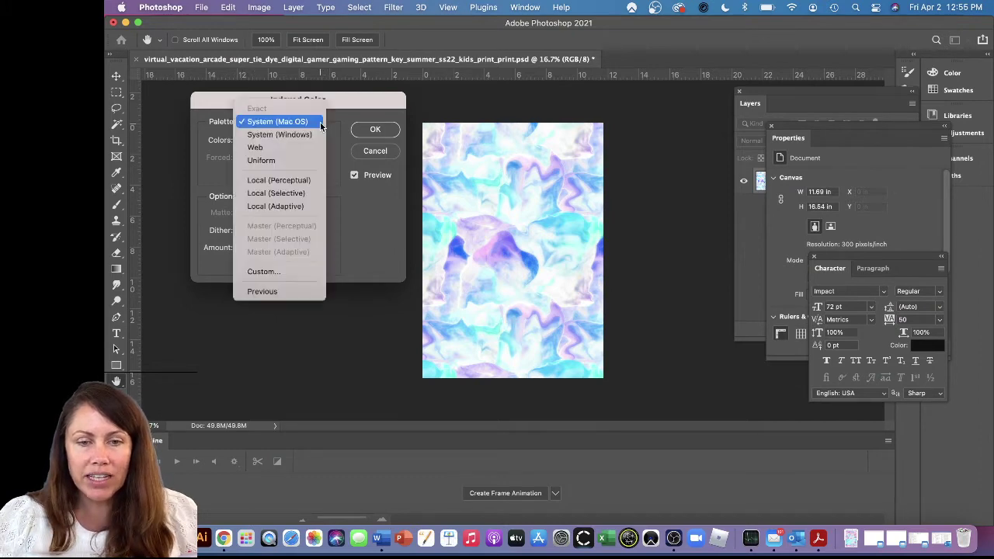
pyautogui.click(281, 194)
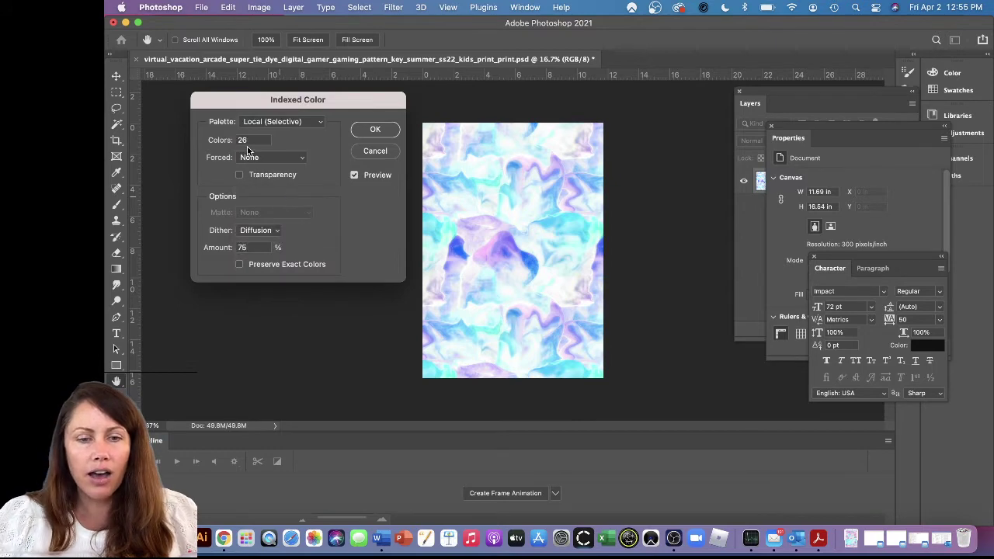
pyautogui.doubleClick(247, 140)
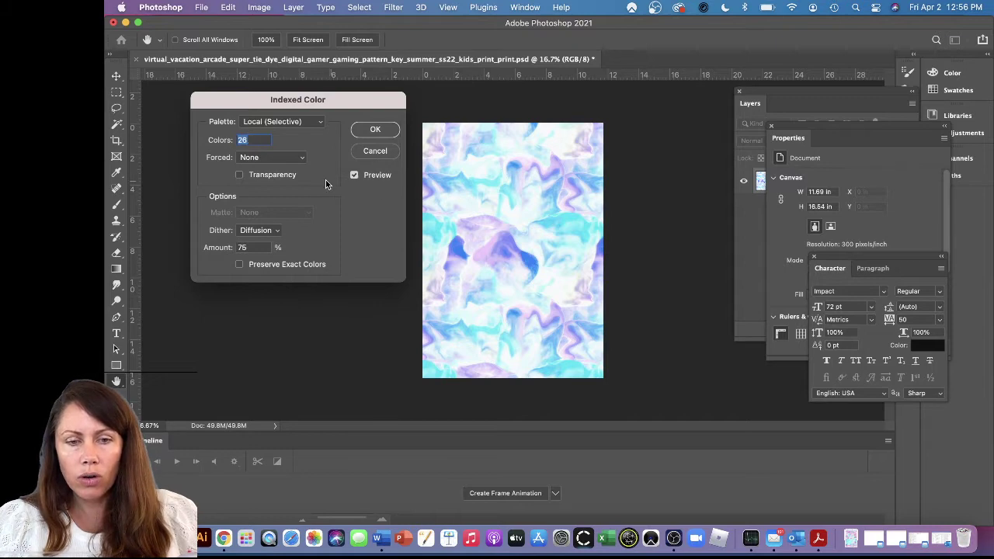
pyautogui.click(254, 139)
pyautogui.moveTo(254, 140); pyautogui.dragTo(216, 138)
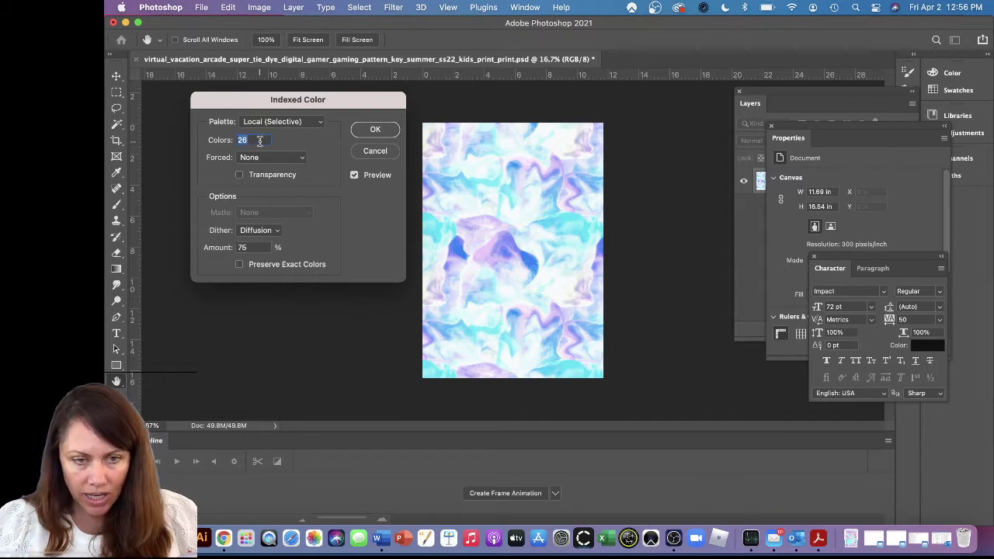
pyautogui.click(354, 176)
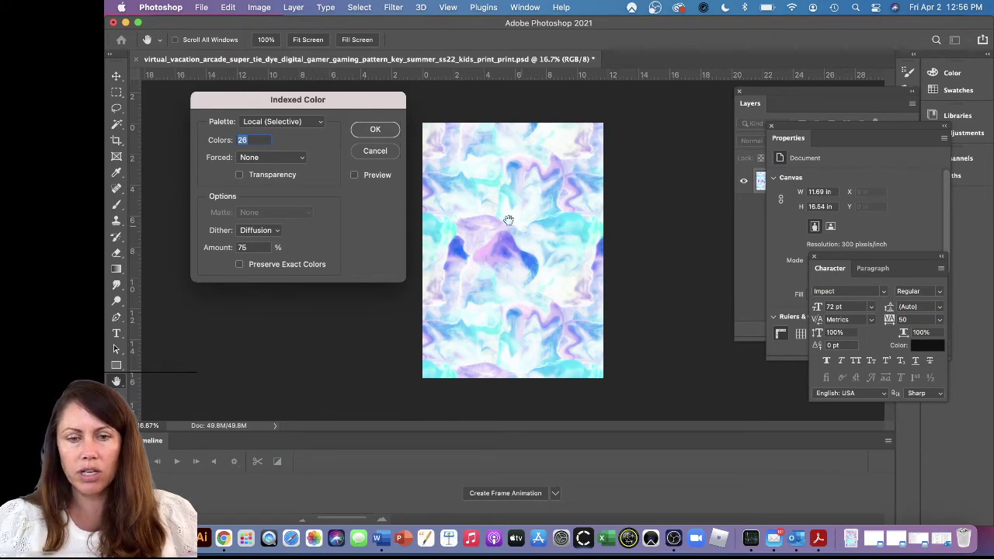
pyautogui.click(375, 151)
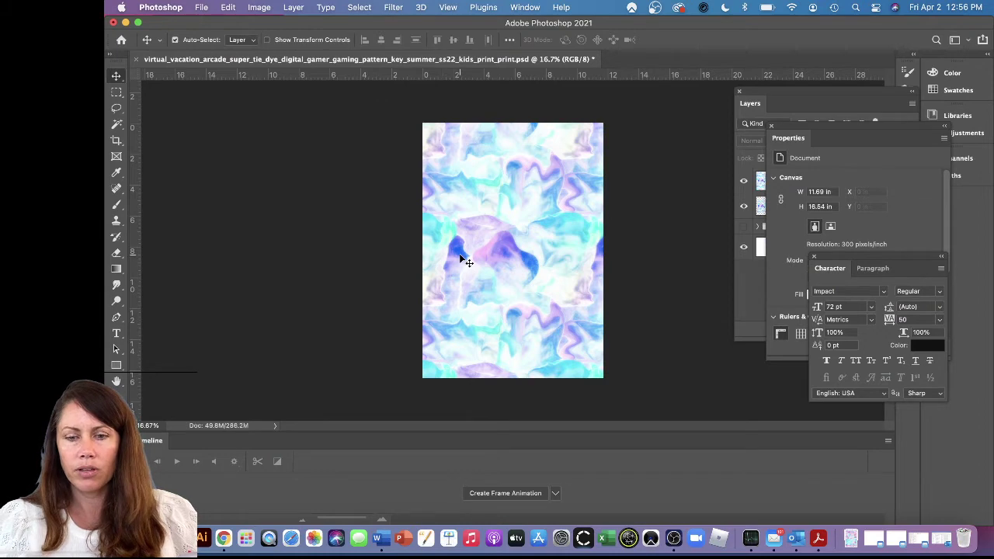
# Step: Begin converting the pattern artwork to Indexed Color mode, flattening visible layers and discarding hidden ones
pyautogui.scroll(5, 463, 261)
pyautogui.scroll(1, 464, 260)
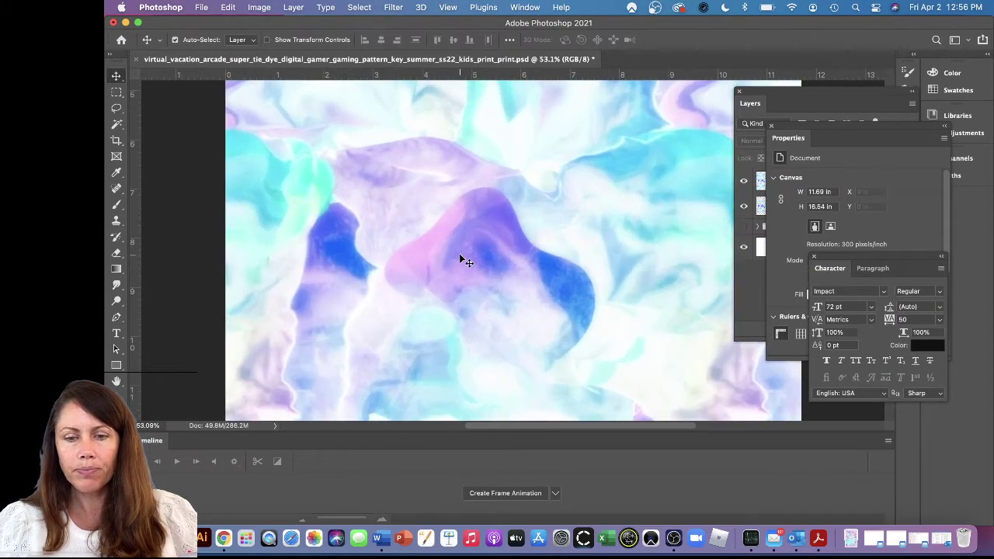
pyautogui.click(259, 7)
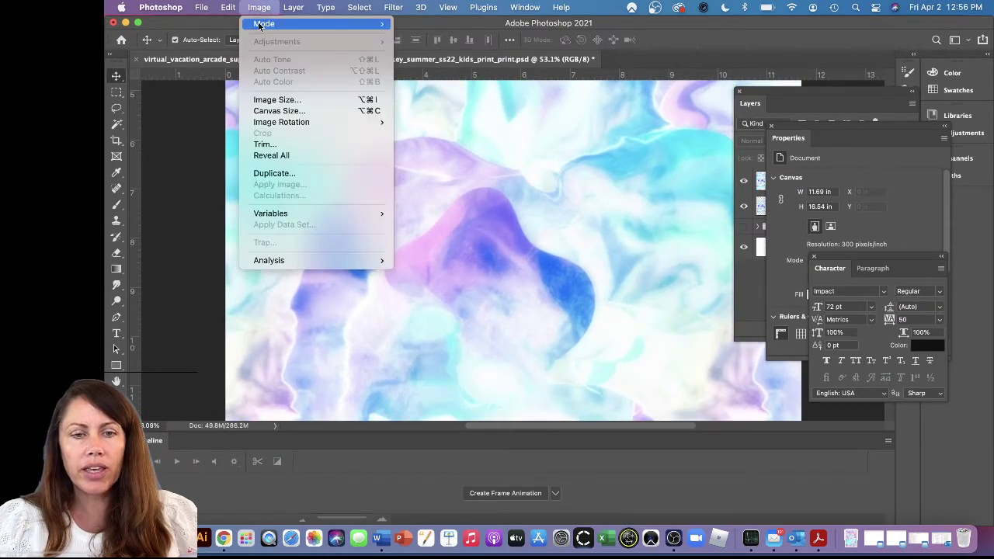
pyautogui.moveTo(274, 33)
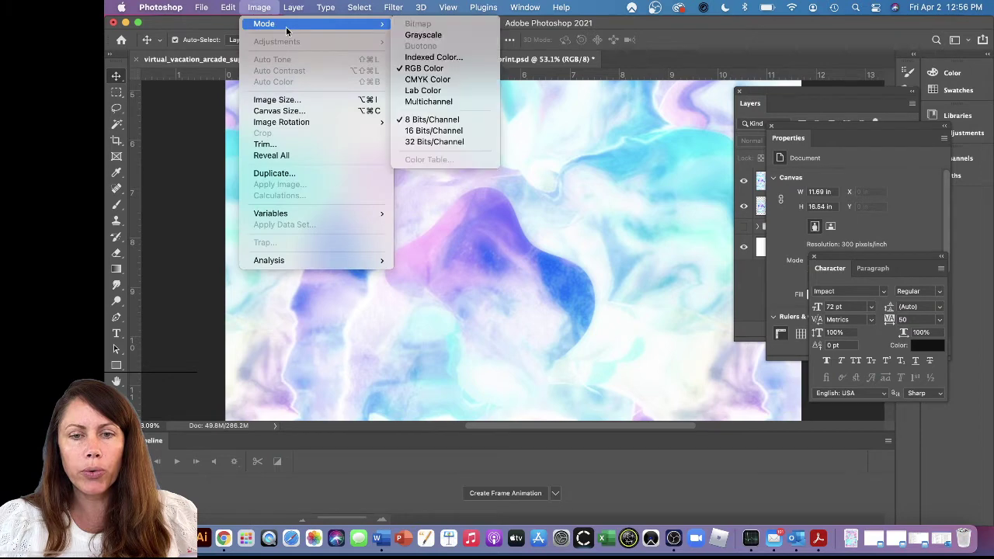
pyautogui.click(456, 66)
pyautogui.click(608, 214)
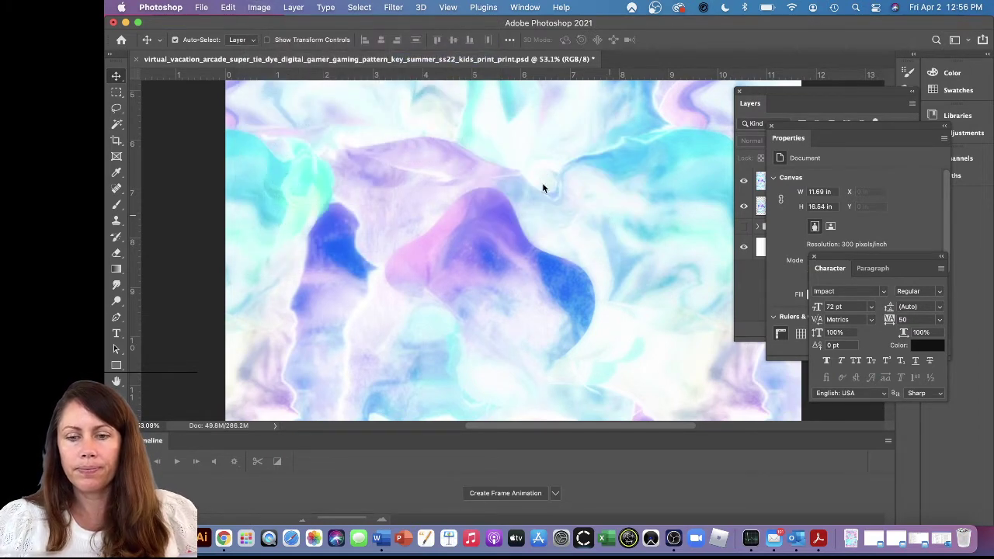
# Step: Compare the Indexed Color preview with the original artwork by switching the preview off and on
pyautogui.moveTo(368, 104); pyautogui.dragTo(274, 128)
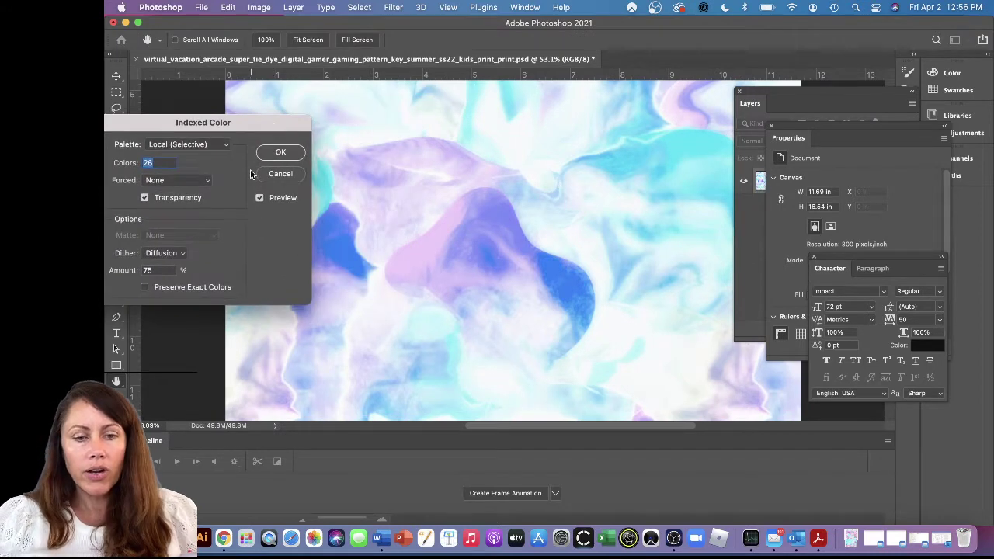
pyautogui.click(259, 198)
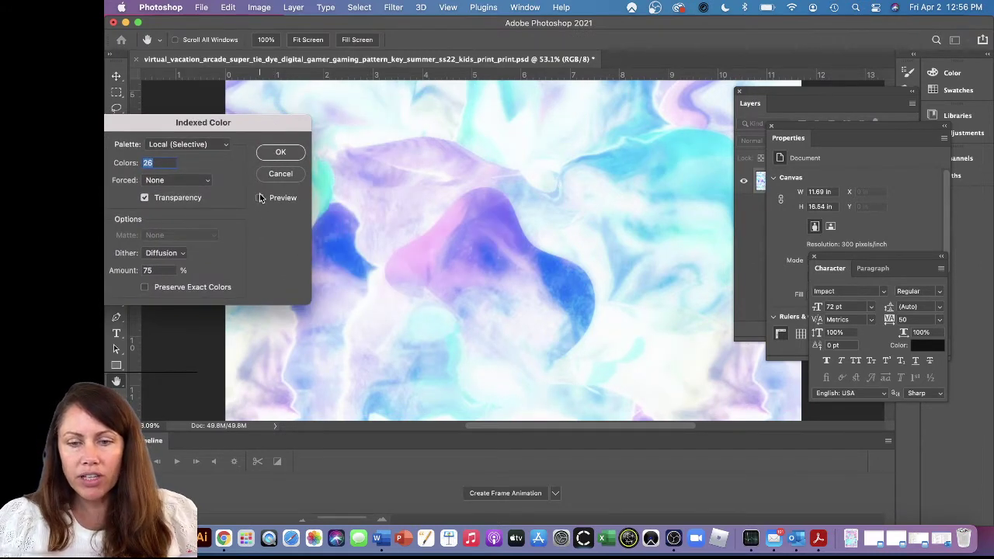
pyautogui.click(260, 198)
pyautogui.click(259, 198)
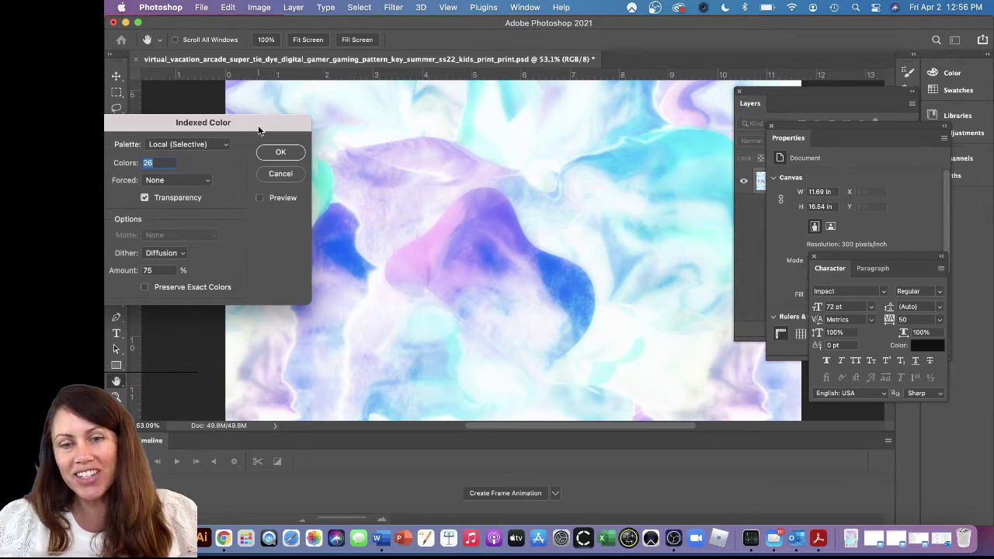
# Step: Set the indexed palette to 33 colors and compare its preview with the original artwork
pyautogui.moveTo(260, 130); pyautogui.dragTo(470, 346)
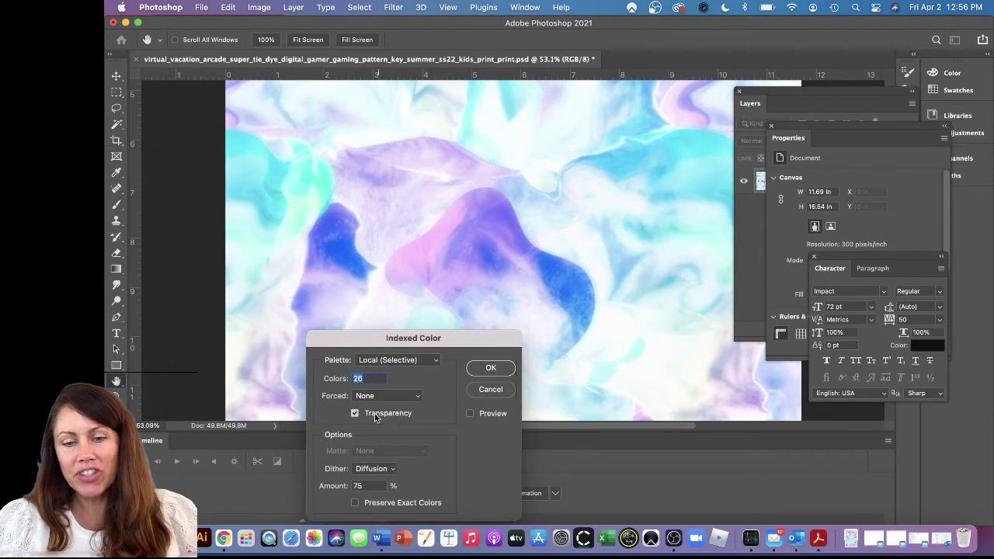
pyautogui.write('33')
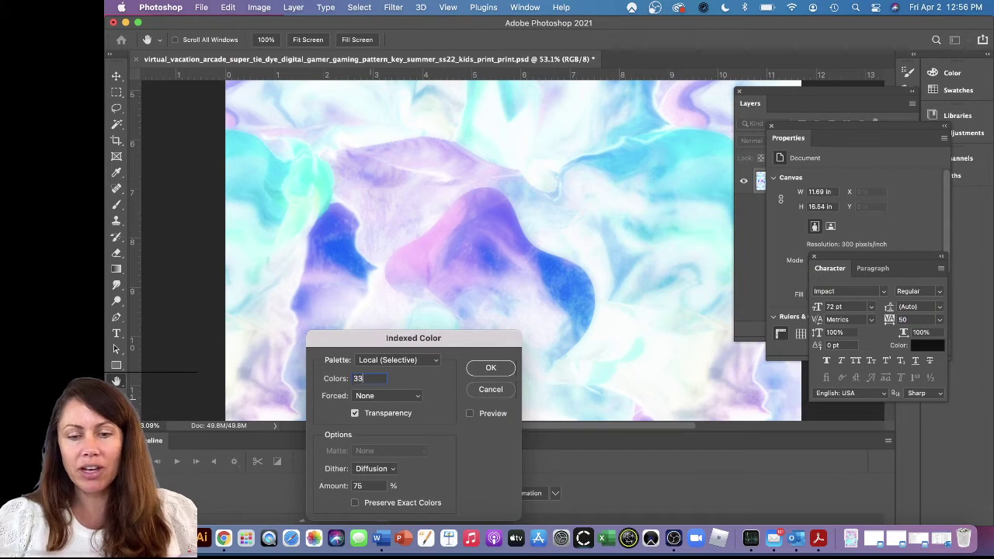
pyautogui.click(469, 414)
pyautogui.click(469, 414)
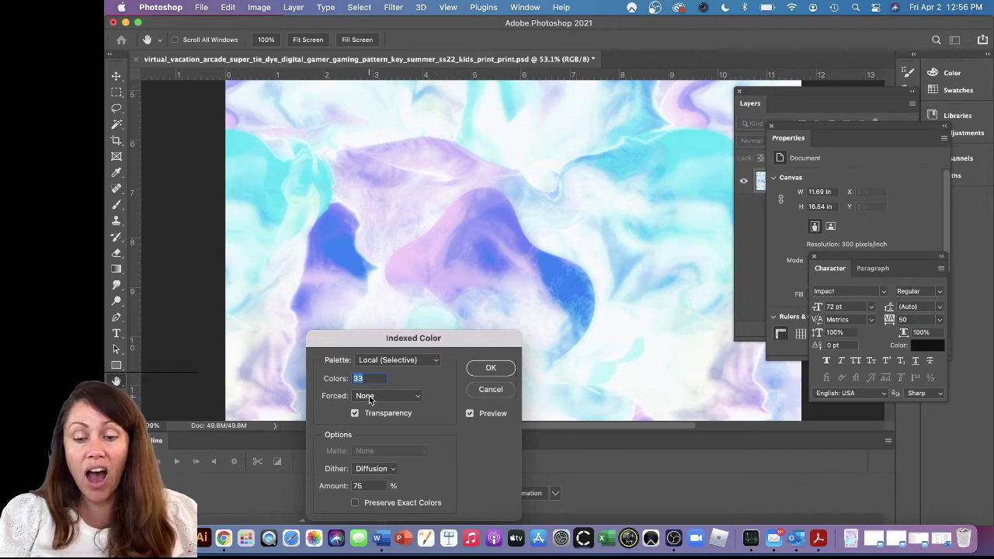
# Step: Reduce the indexed palette to 10 colors and check the preview against the original
pyautogui.write('1')
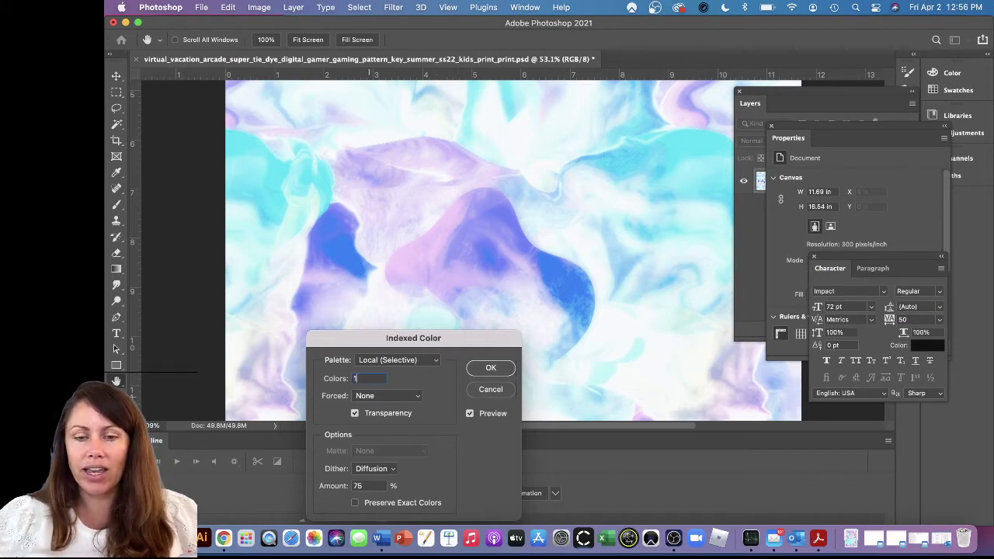
pyautogui.write('0')
pyautogui.click(471, 414)
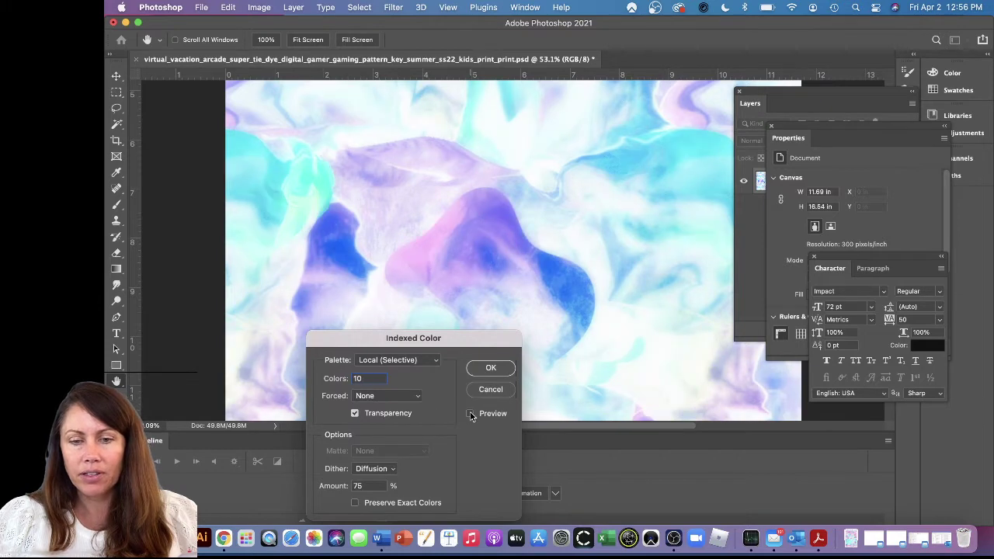
pyautogui.click(471, 414)
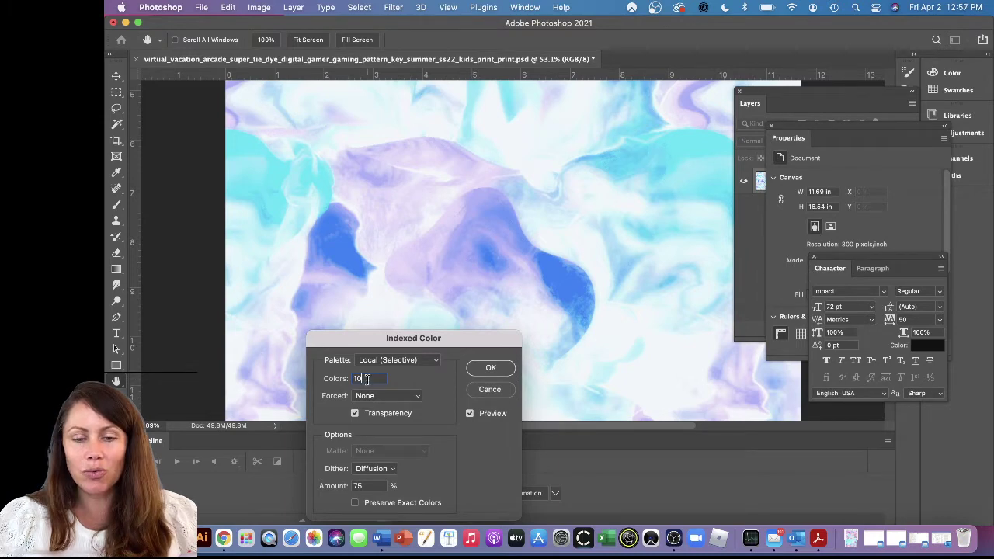
# Step: Raise the indexed palette to 30 colors and compare the preview with the original
pyautogui.moveTo(366, 378); pyautogui.dragTo(347, 378)
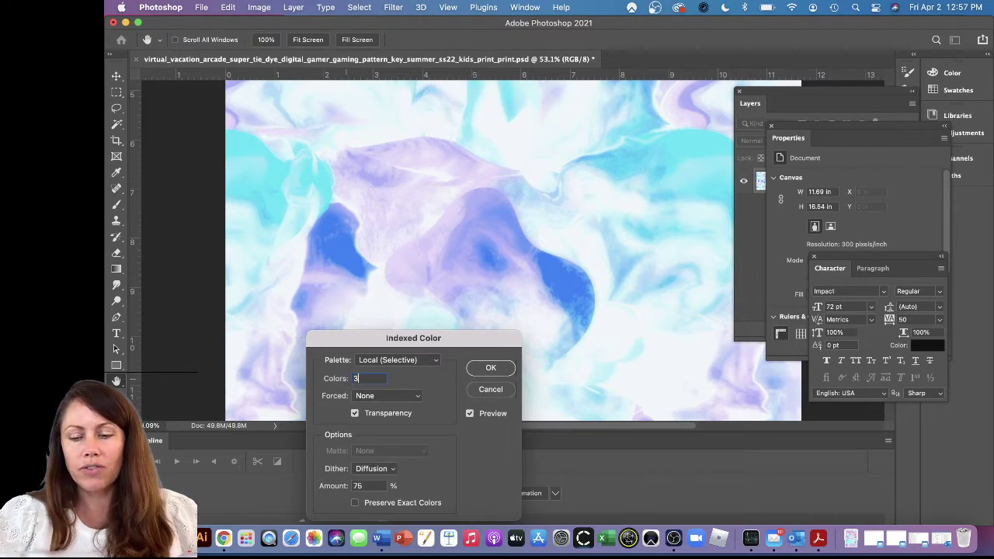
pyautogui.write('3')
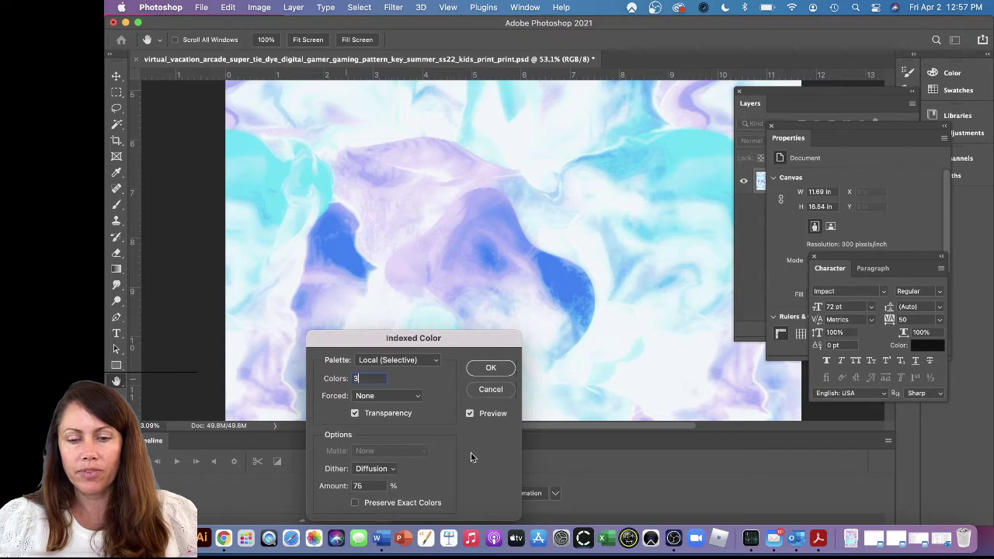
pyautogui.write('0')
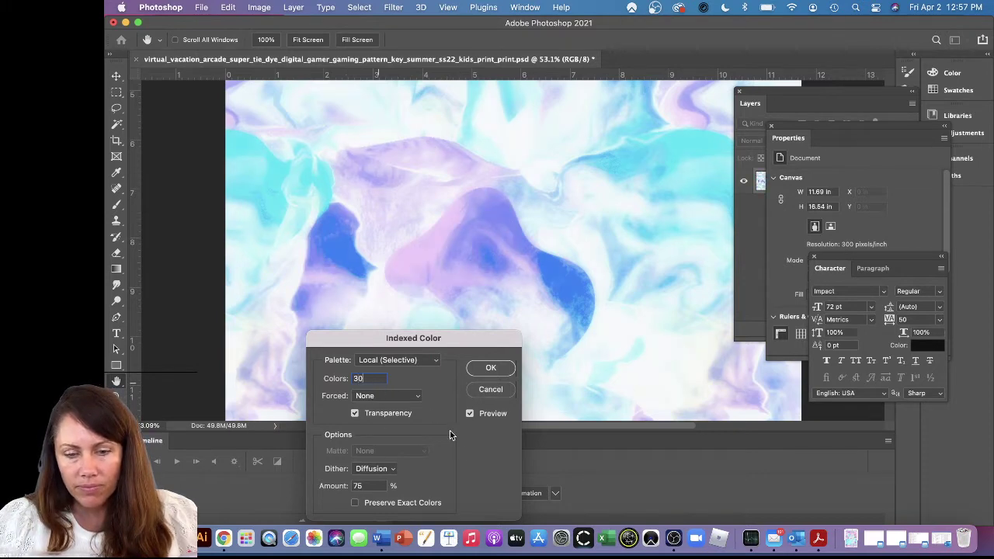
pyautogui.click(470, 414)
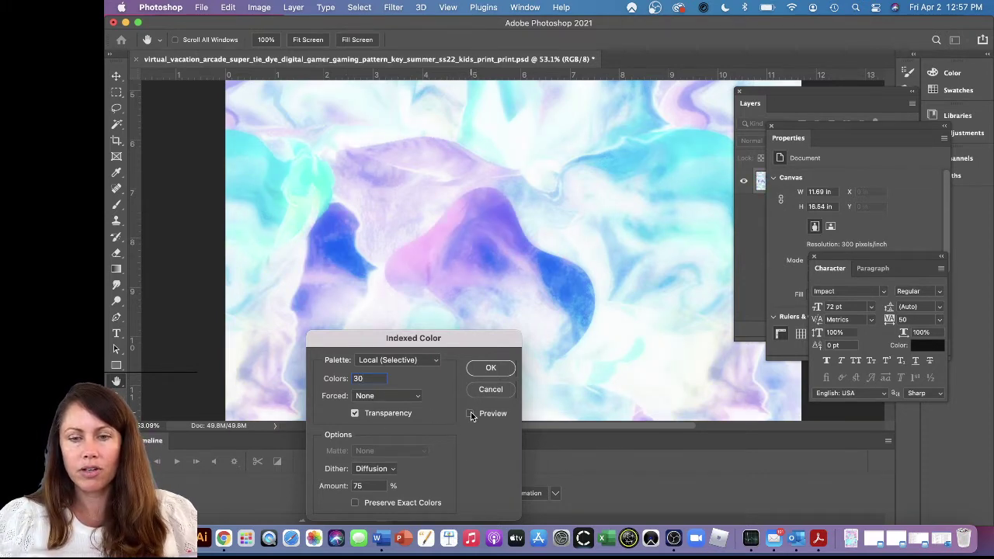
pyautogui.click(471, 413)
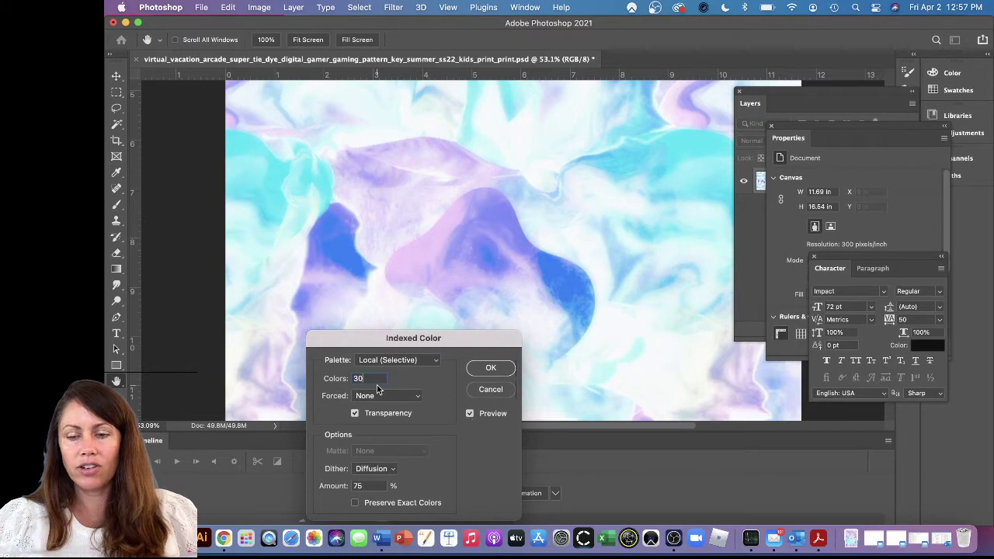
# Step: Change the indexed color count to 33, compare the result with the original and leave the preview off
pyautogui.press('BackSpace')
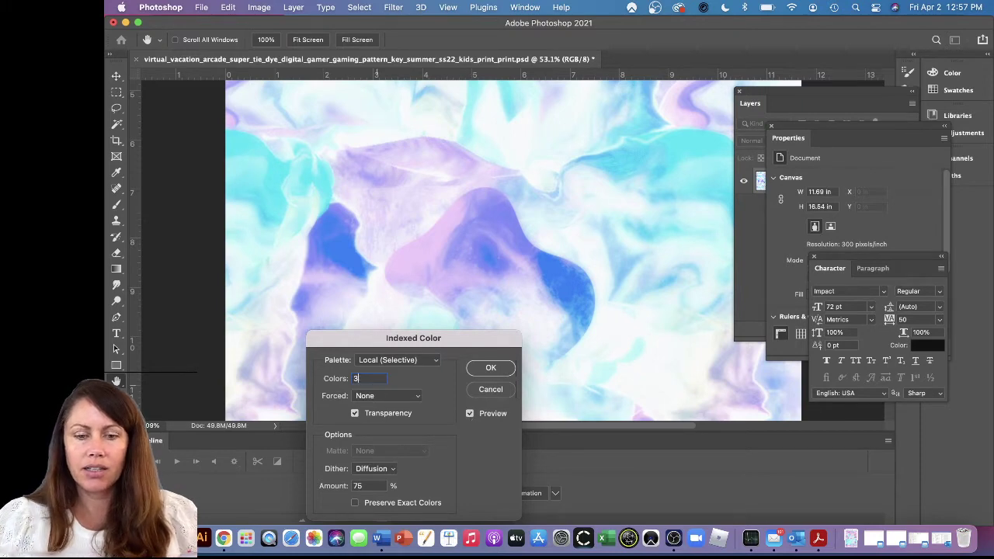
pyautogui.write('3')
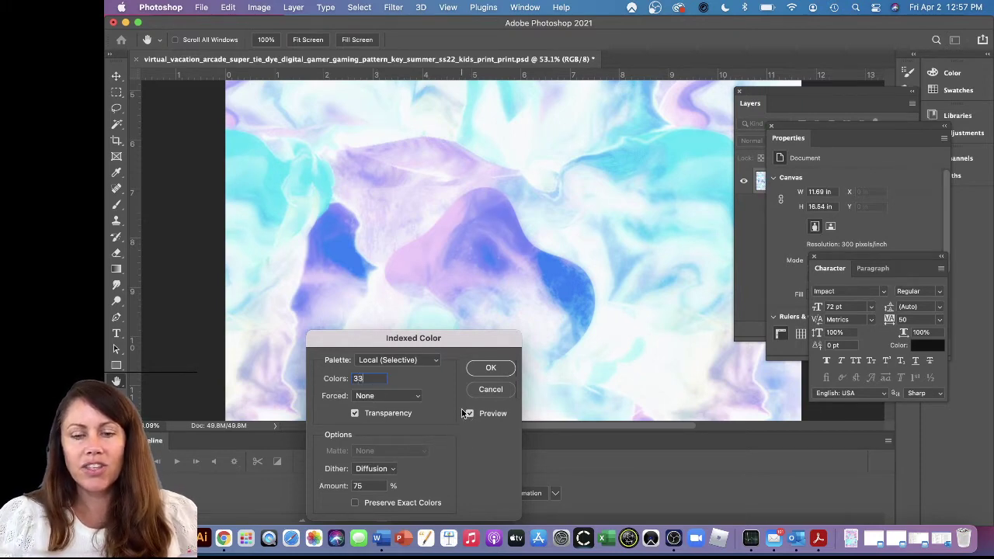
pyautogui.click(469, 414)
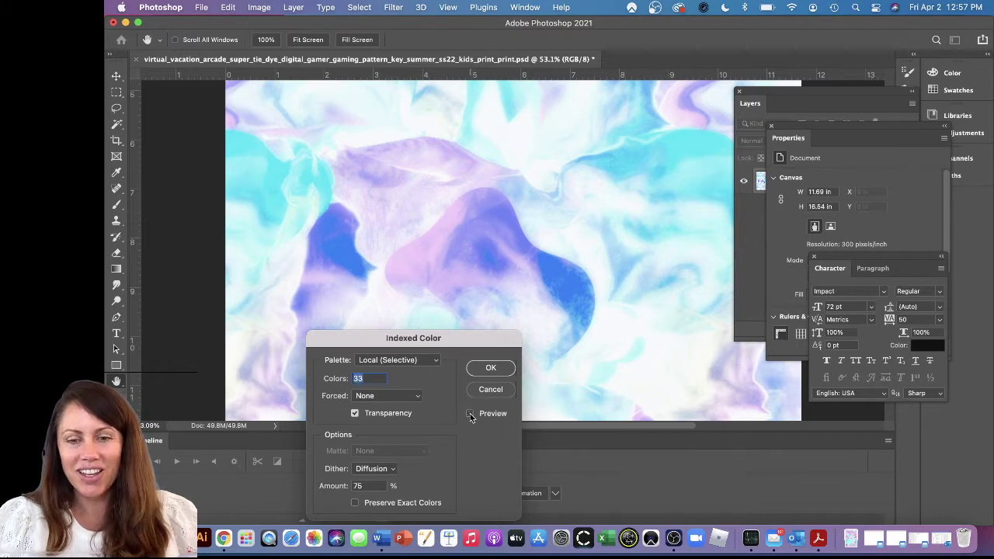
pyautogui.click(468, 414)
pyautogui.click(469, 414)
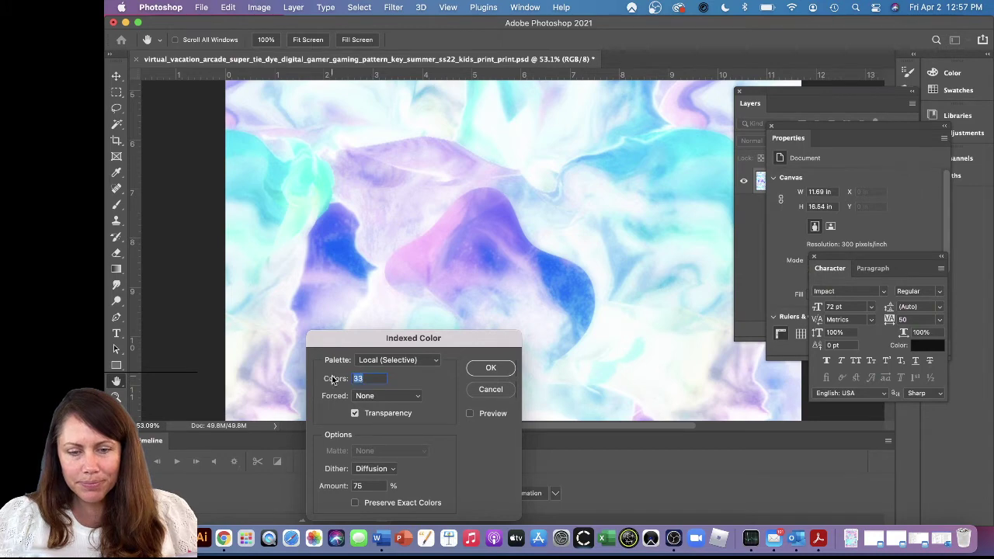
# Step: Preview the pattern at 36 indexed colors, and reduce the palette to 26 colors and compare it with the original
pyautogui.write('36')
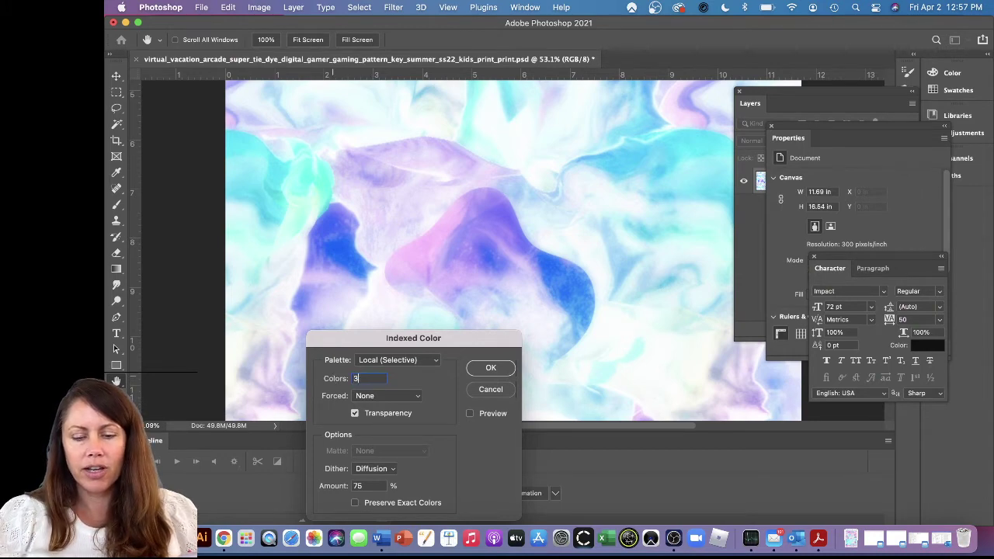
pyautogui.click(469, 416)
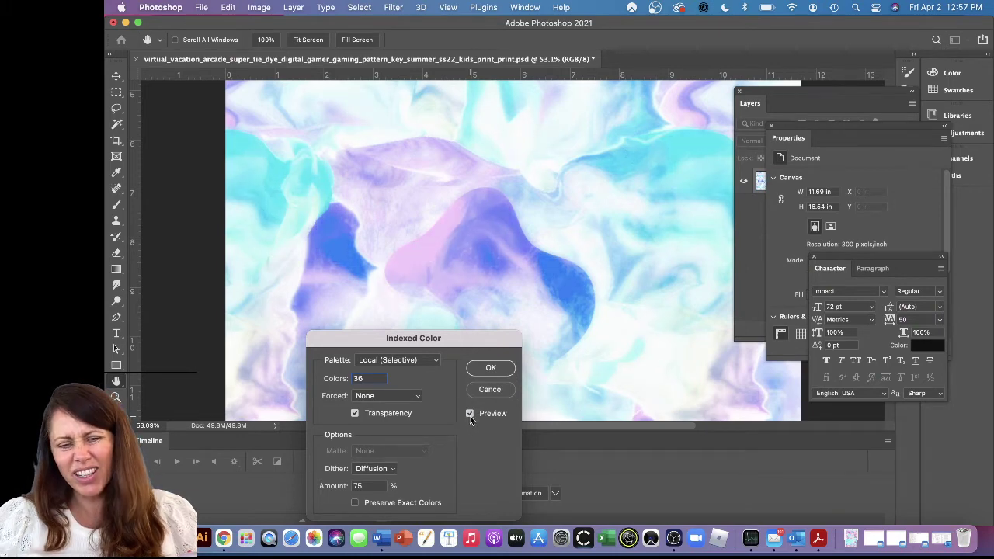
pyautogui.moveTo(373, 377); pyautogui.dragTo(341, 374)
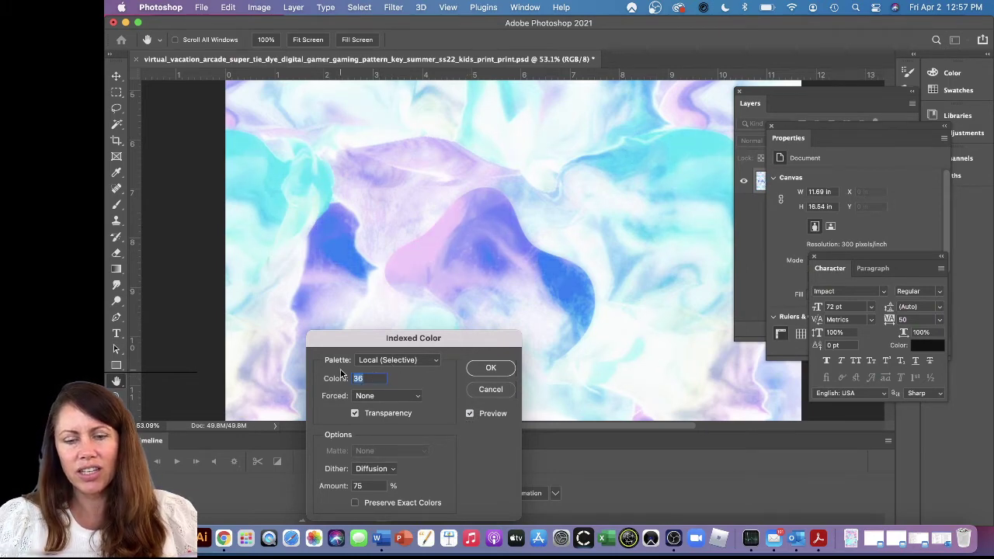
pyautogui.write('26')
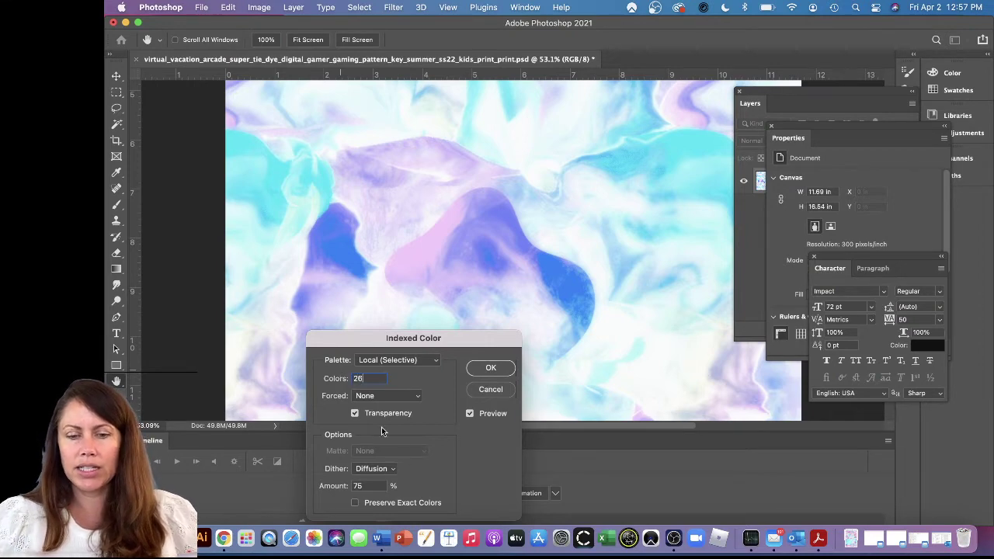
pyautogui.click(469, 413)
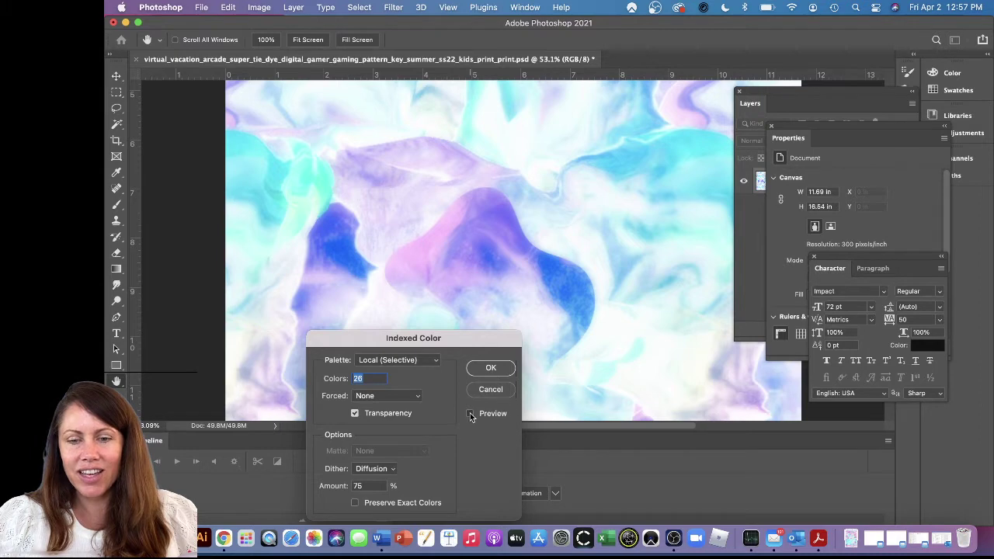
pyautogui.click(469, 413)
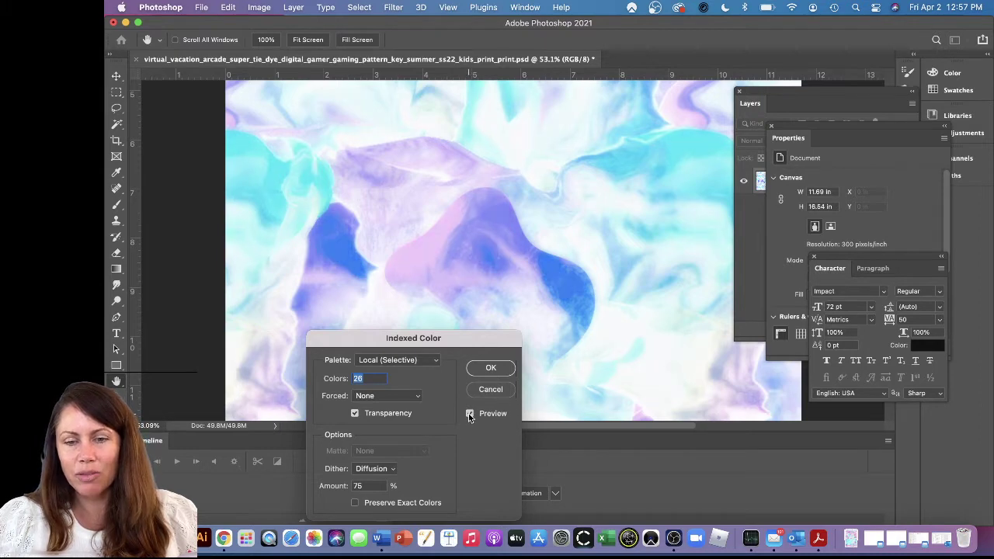
# Step: Try the Local (Perceptual) and Local (Adaptive) palettes and compare their previews with the original artwork
pyautogui.click(396, 360)
pyautogui.click(395, 349)
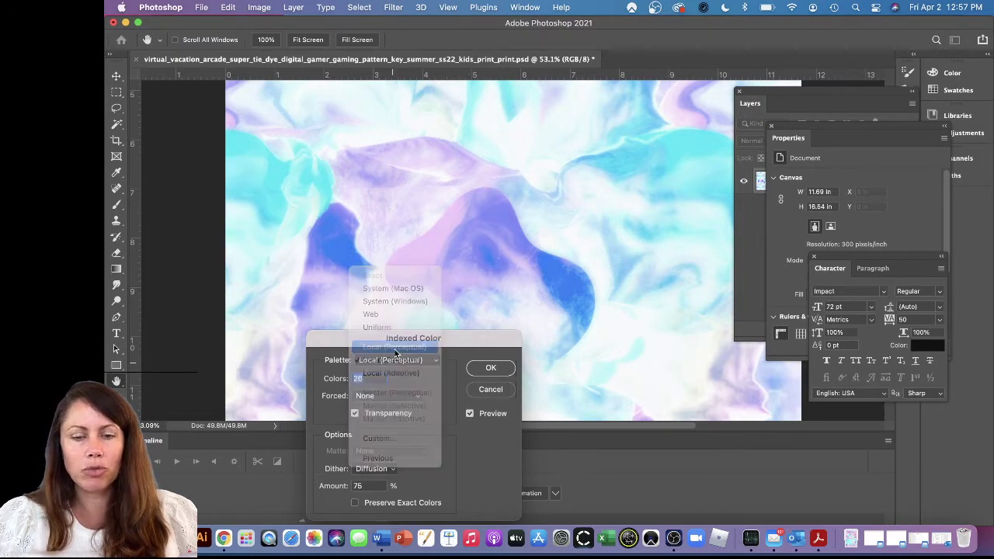
pyautogui.click(469, 414)
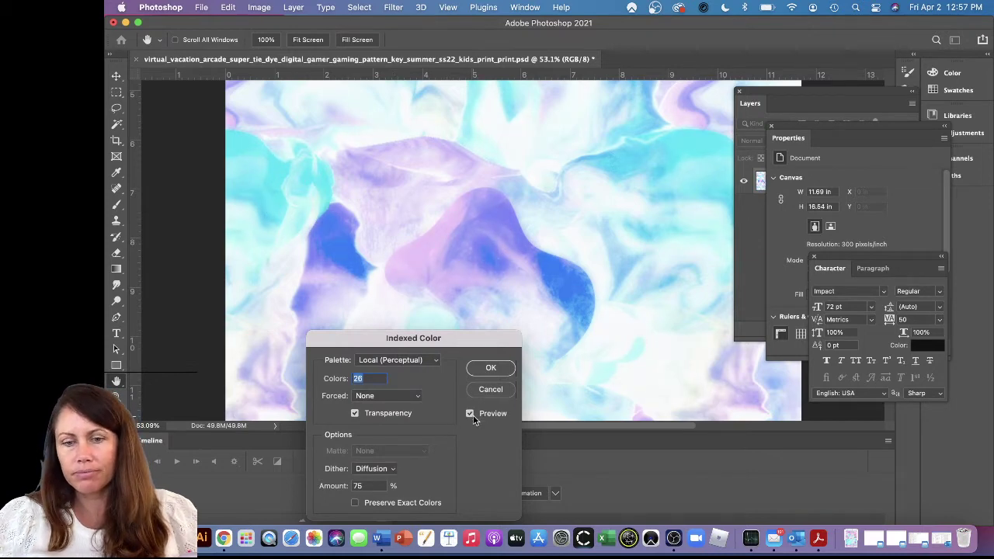
pyautogui.click(409, 361)
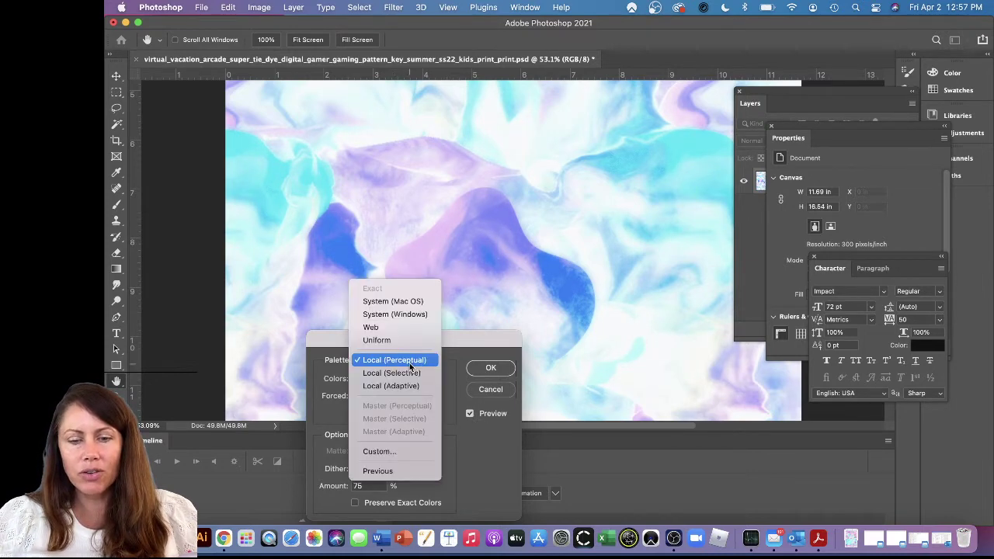
pyautogui.click(391, 386)
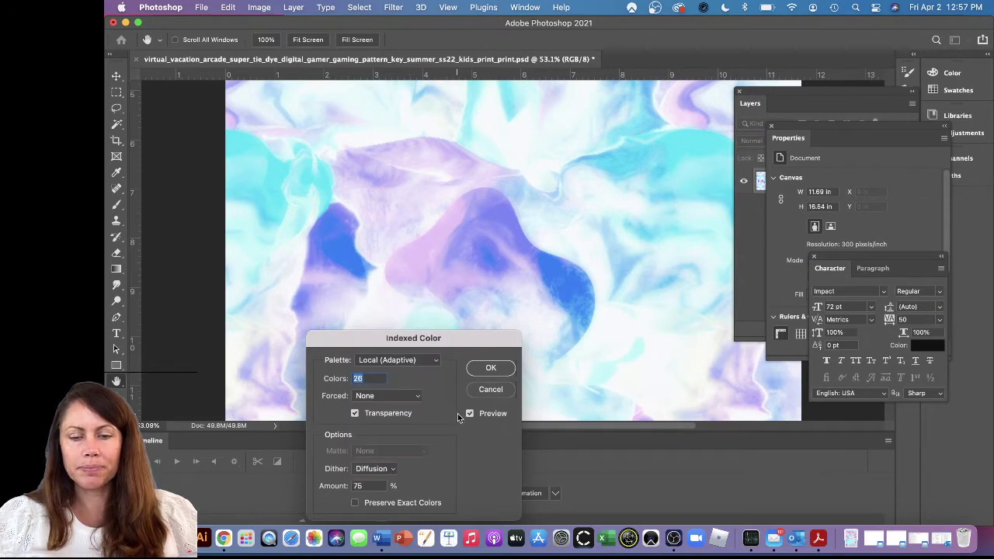
pyautogui.click(471, 414)
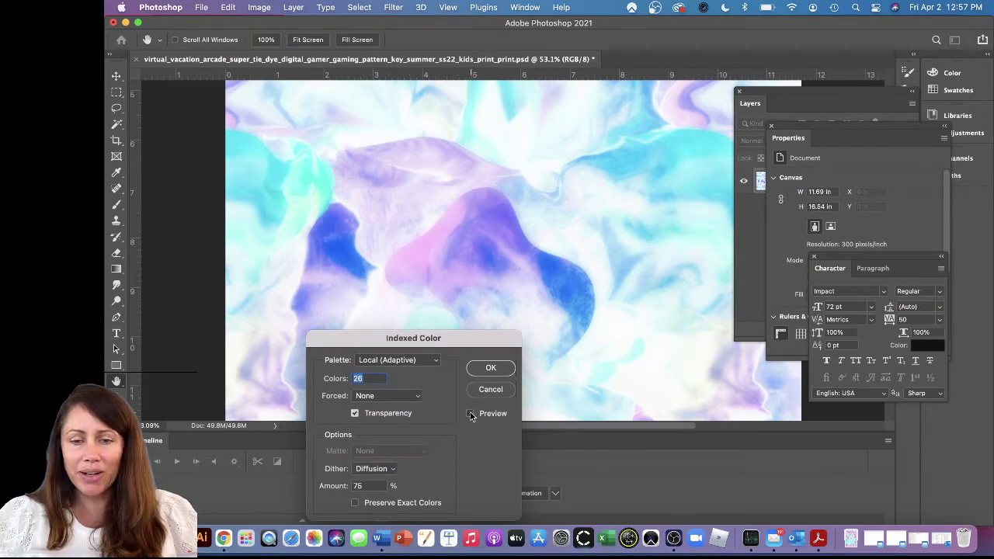
pyautogui.click(470, 414)
# Step: Return the palette type to Local (Selective) and keep the forced colors at None
pyautogui.click(408, 361)
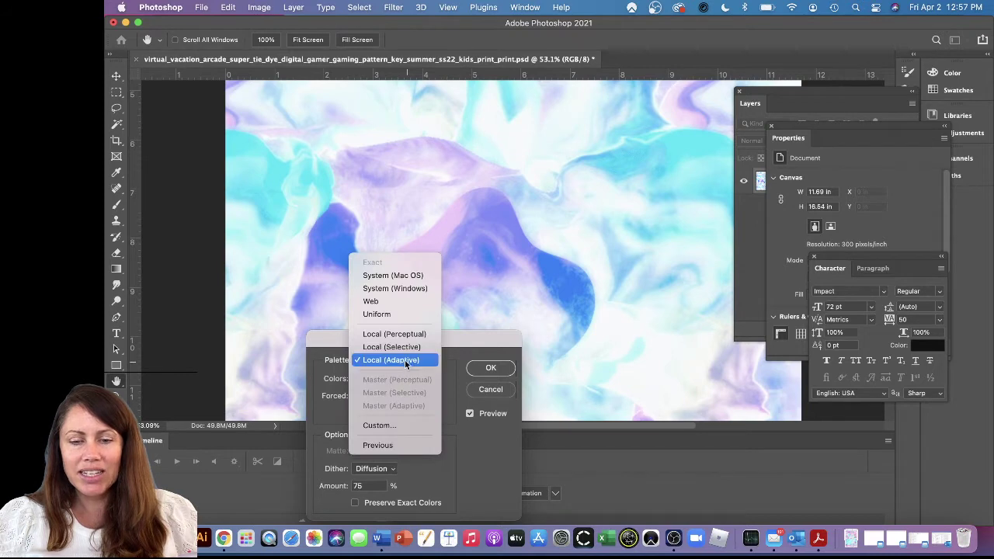
pyautogui.click(404, 347)
pyautogui.click(397, 399)
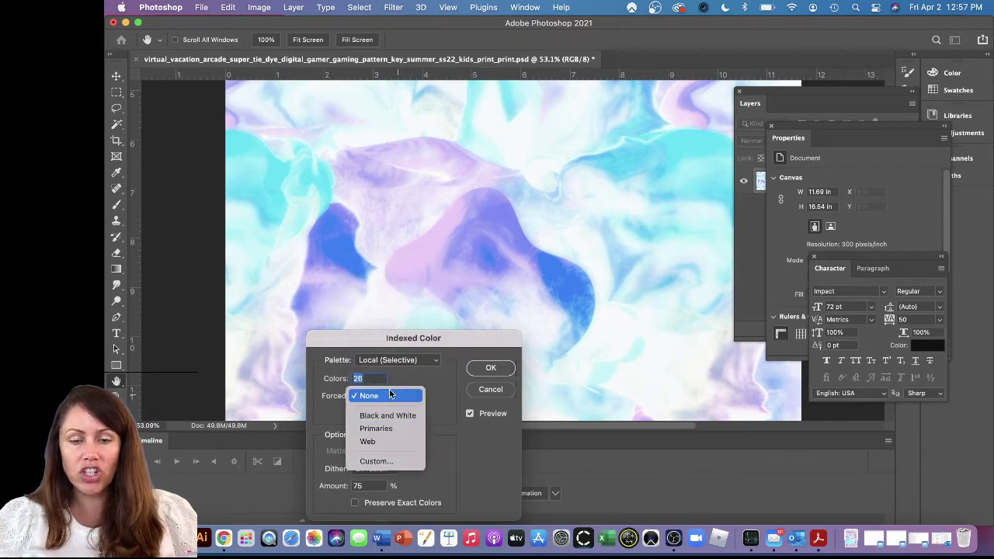
pyautogui.click(393, 396)
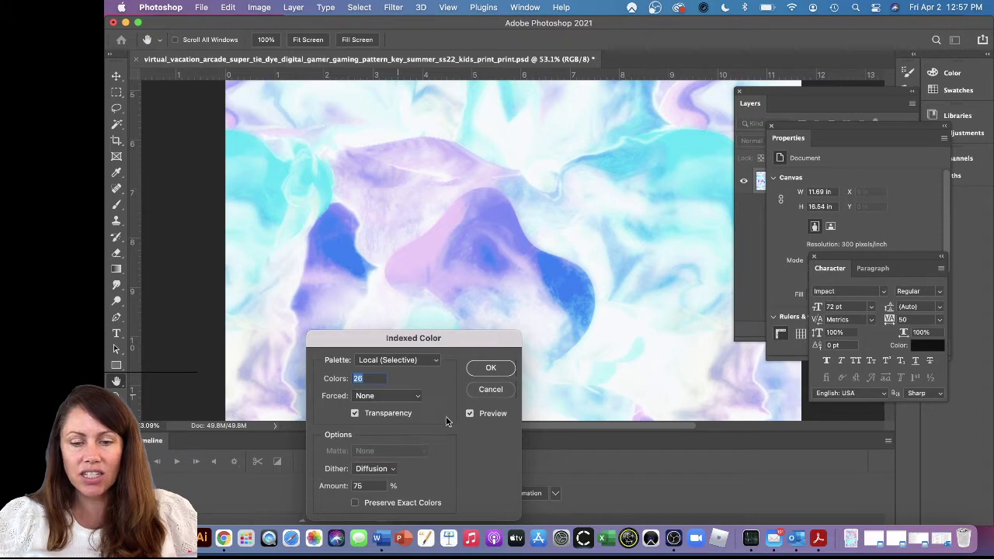
# Step: Try the indexed preview with dither set to None against the original, and restore Diffusion dither
pyautogui.click(392, 470)
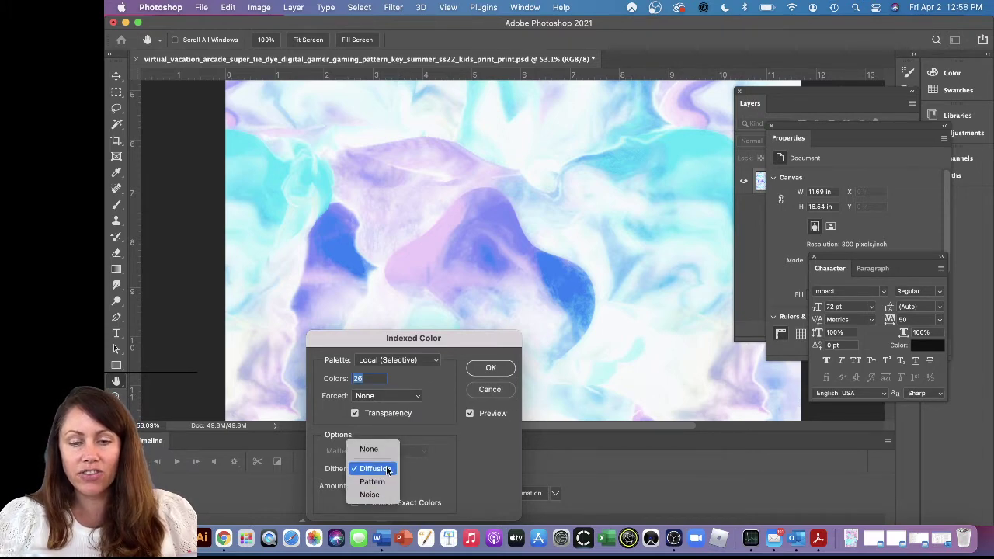
pyautogui.click(380, 450)
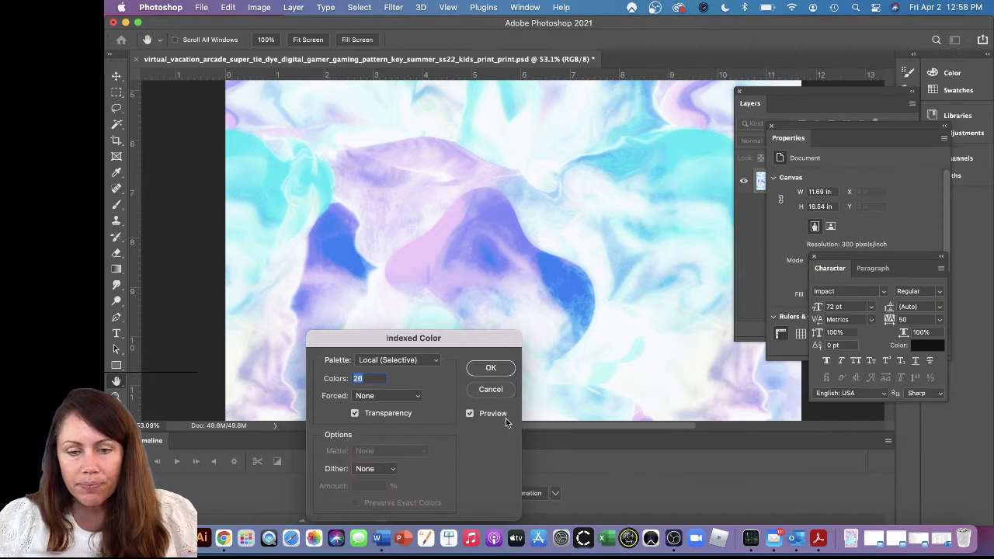
pyautogui.click(470, 414)
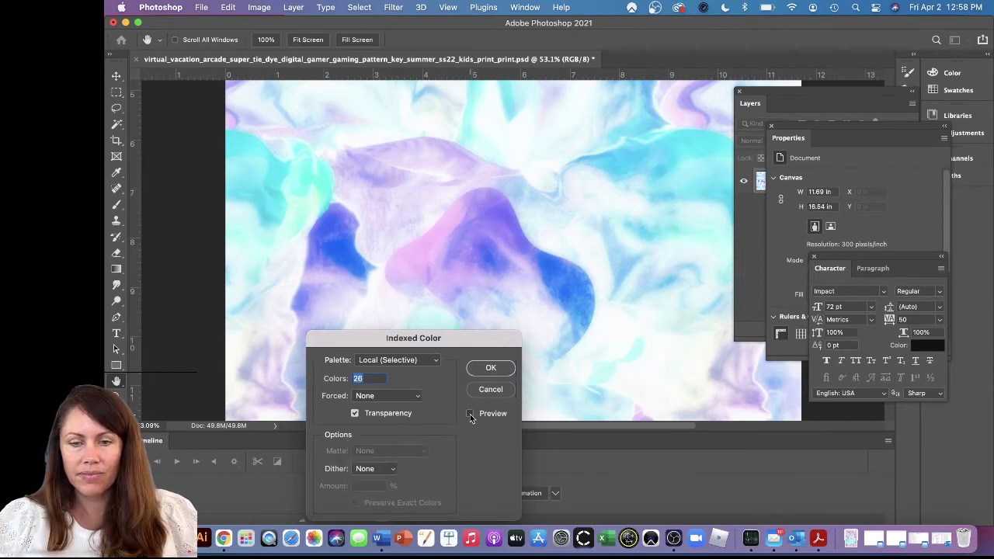
pyautogui.click(470, 414)
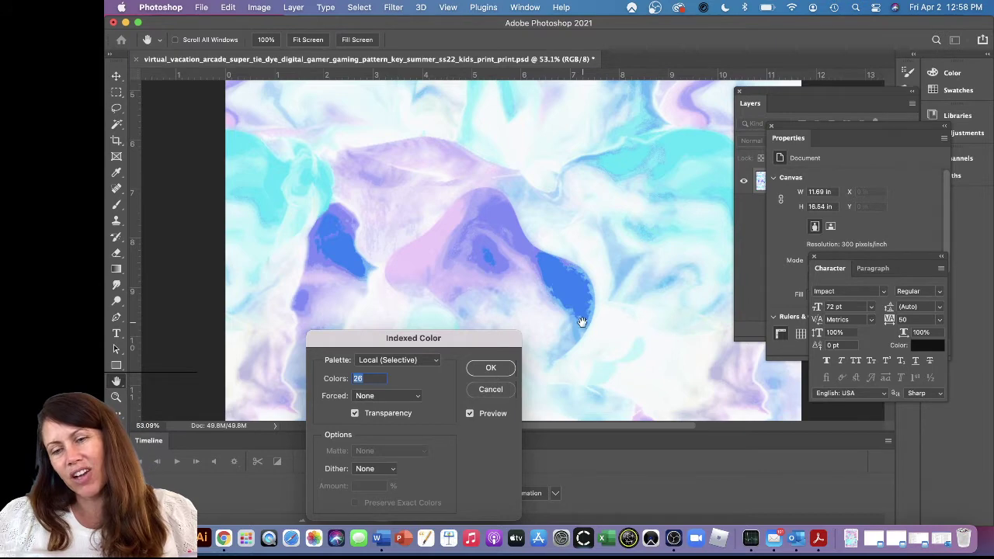
pyautogui.click(394, 469)
pyautogui.click(392, 487)
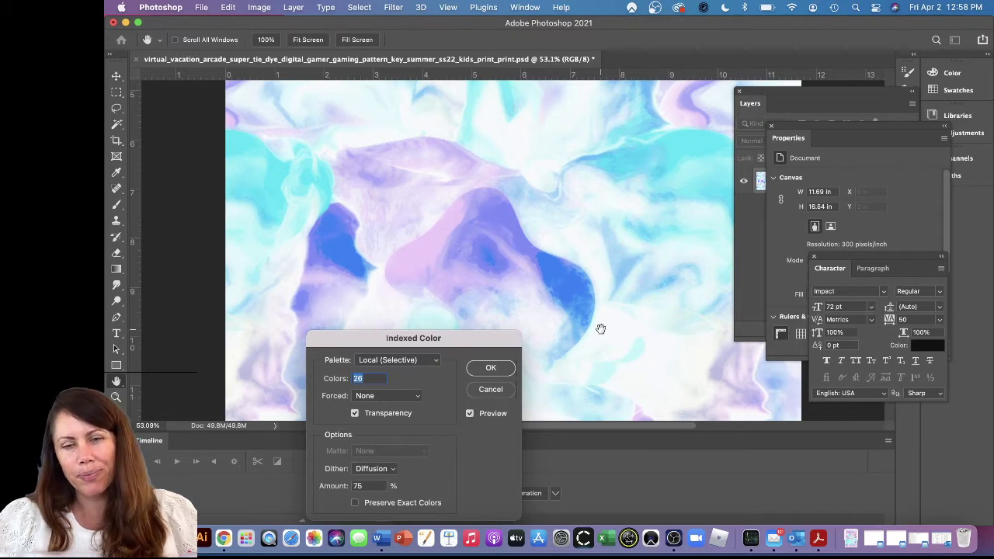
# Step: Apply the Indexed Color conversion to the tie-dye pattern and inspect the converted artwork
pyautogui.moveTo(392, 346); pyautogui.dragTo(295, 283)
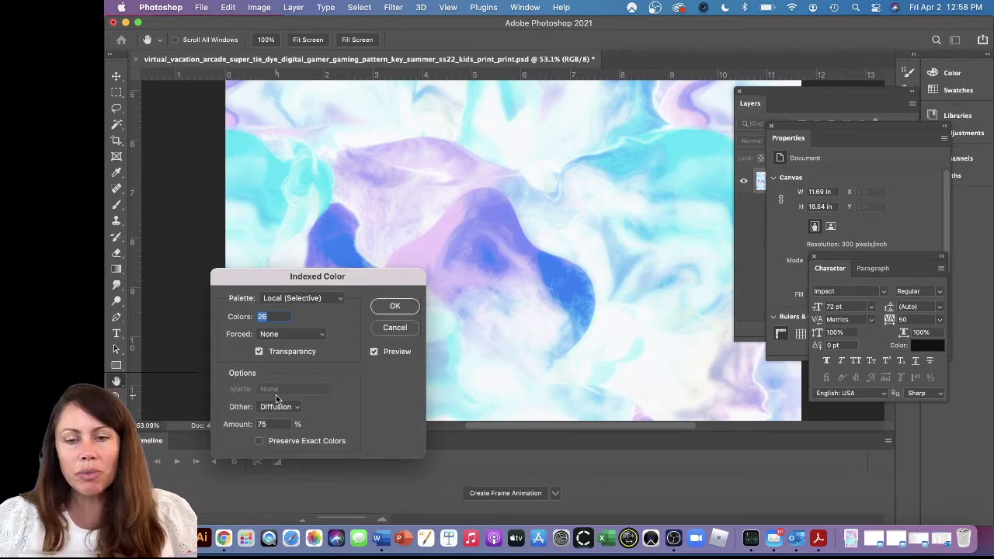
pyautogui.moveTo(293, 288); pyautogui.dragTo(273, 329)
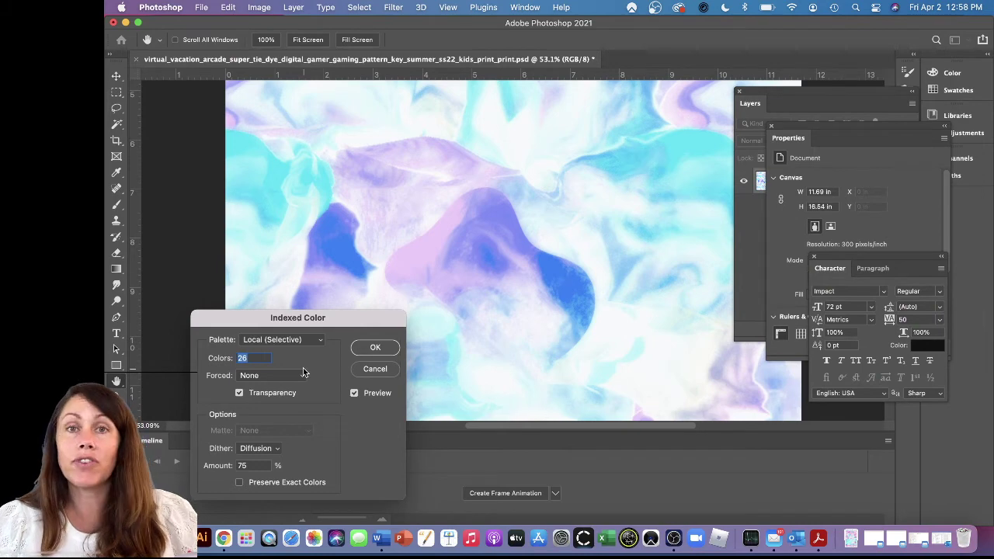
pyautogui.click(373, 349)
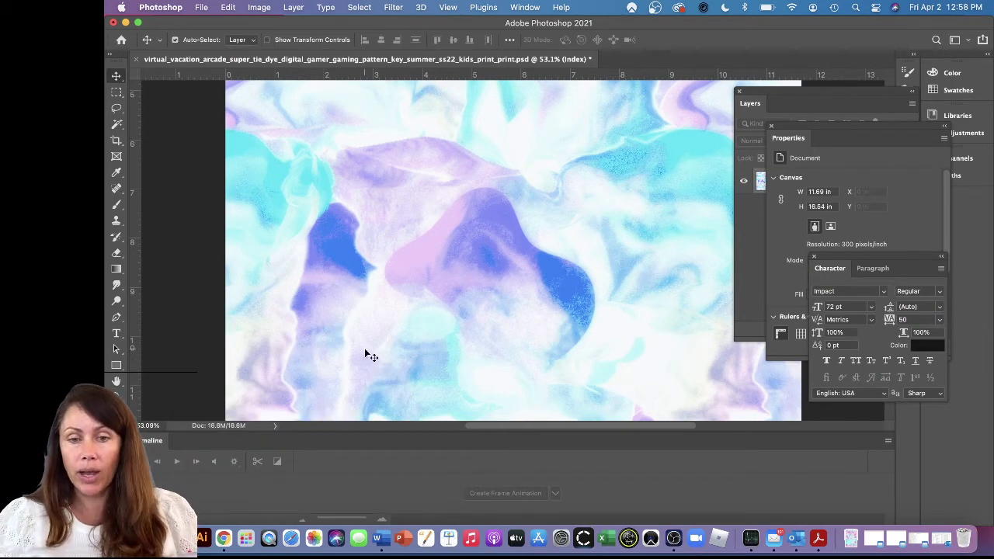
pyautogui.press('super+0')
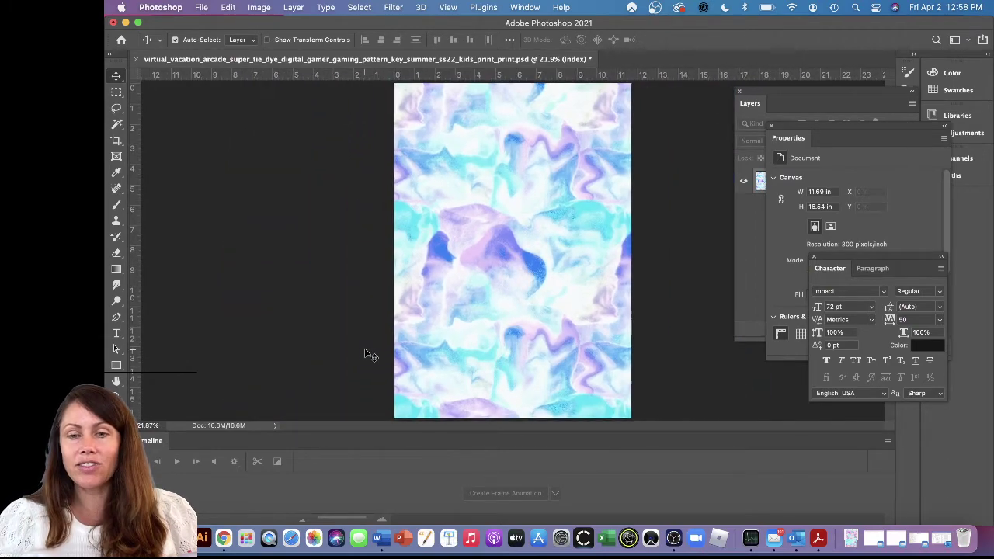
pyautogui.scroll(4, 370, 355)
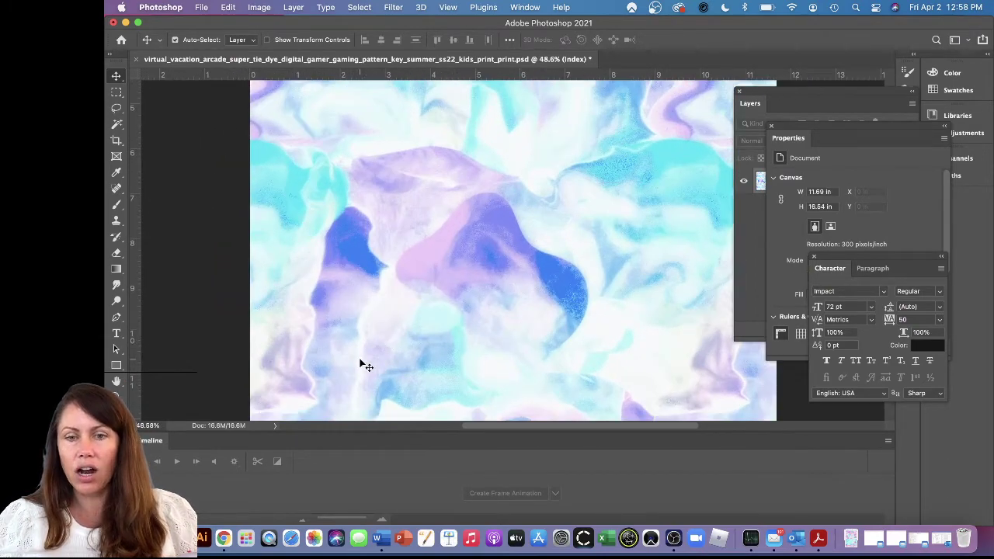
pyautogui.scroll(-5, 360, 363)
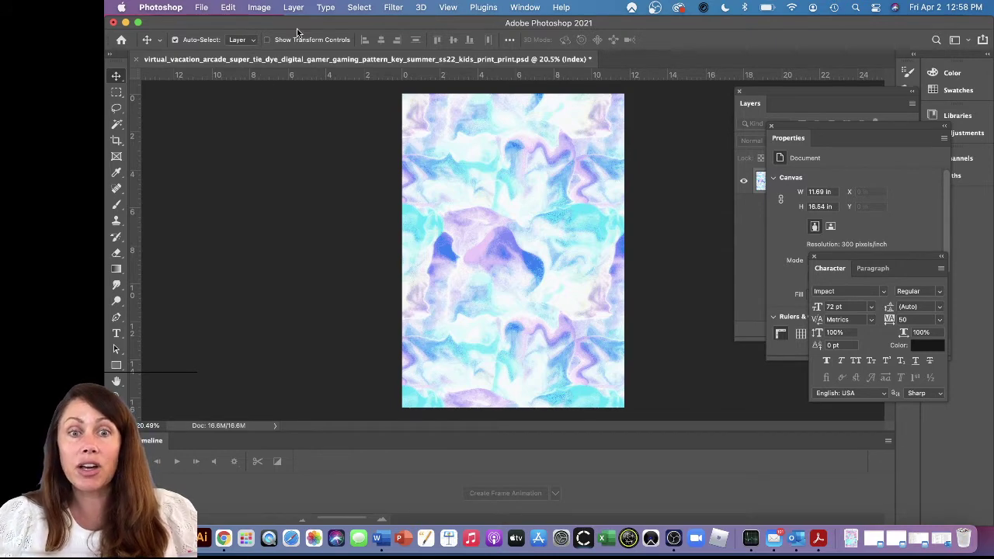
# Step: Open the indexed image's color table and place it clear of the artwork
pyautogui.click(259, 8)
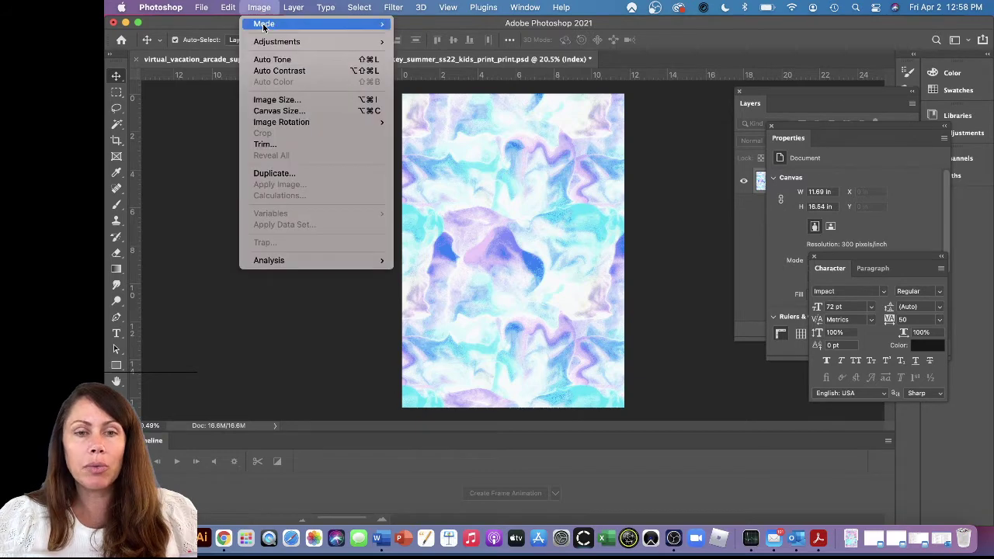
pyautogui.moveTo(263, 25)
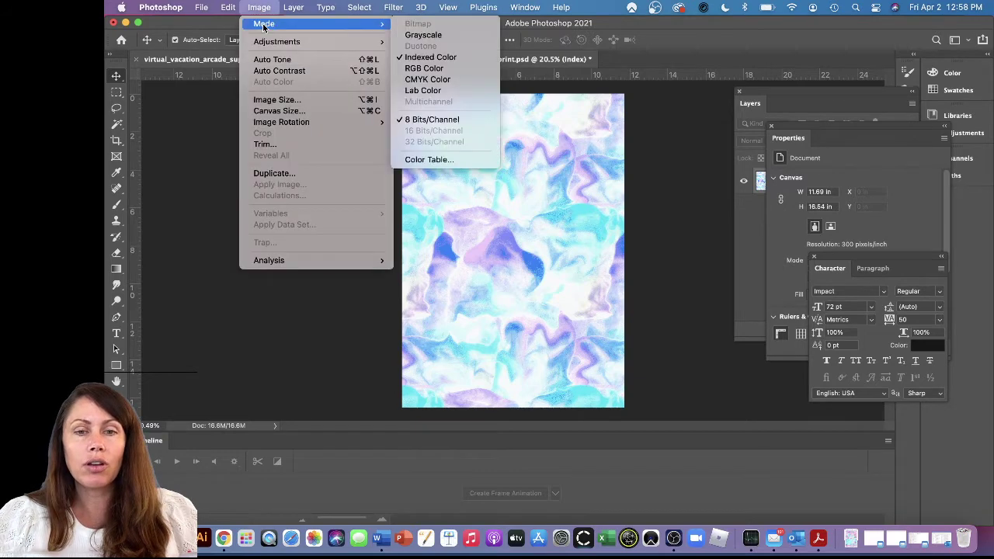
pyautogui.click(461, 160)
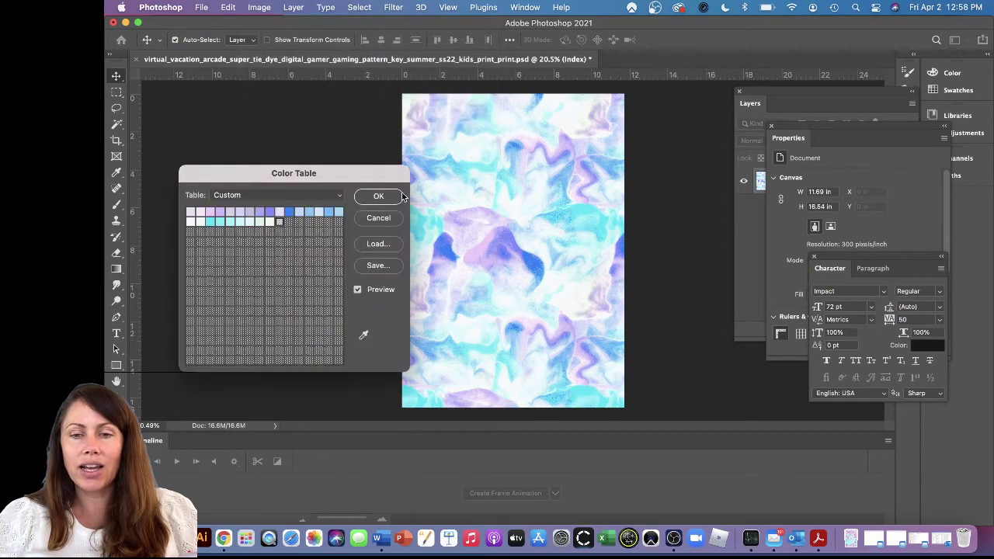
pyautogui.moveTo(243, 176); pyautogui.dragTo(257, 119)
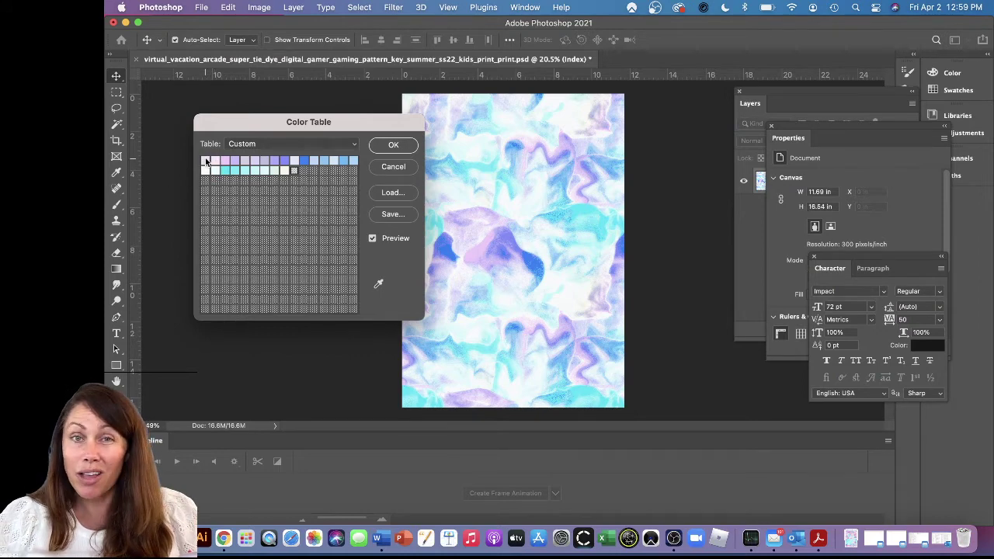
pyautogui.moveTo(206, 162); pyautogui.dragTo(178, 206)
# Step: Try red eb1616 for the first color in the table, revert to its current color and cancel the edit
pyautogui.click(177, 203)
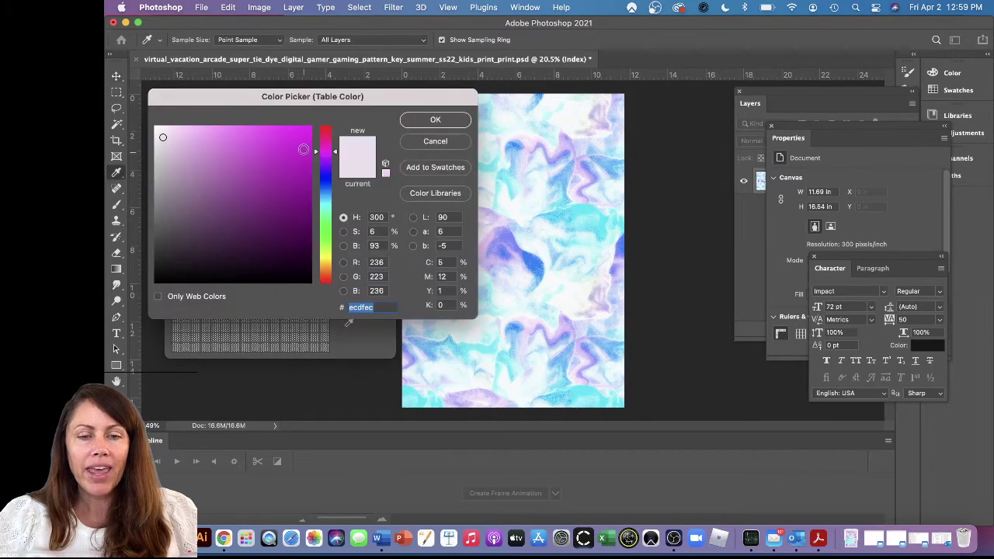
pyautogui.moveTo(318, 147); pyautogui.dragTo(324, 126)
pyautogui.click(300, 139)
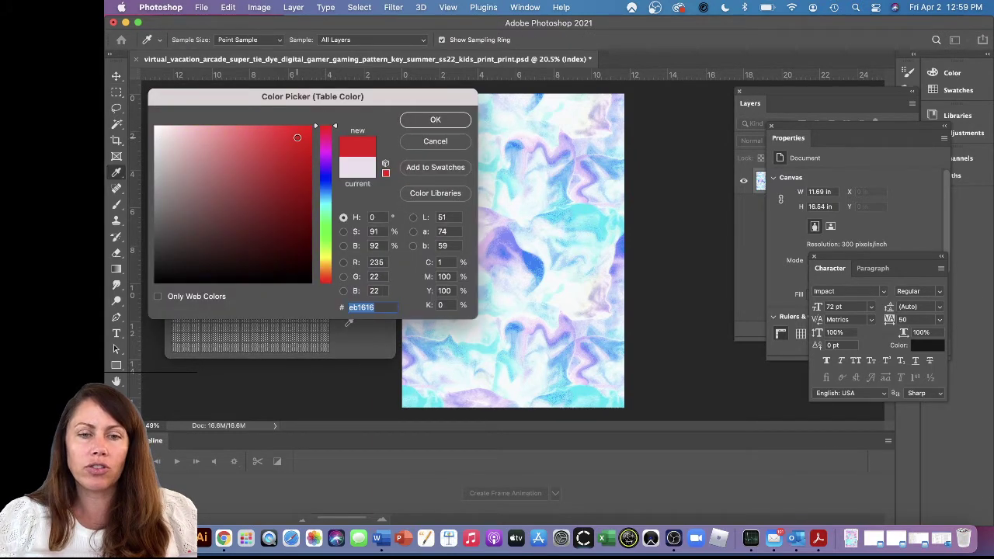
pyautogui.click(366, 168)
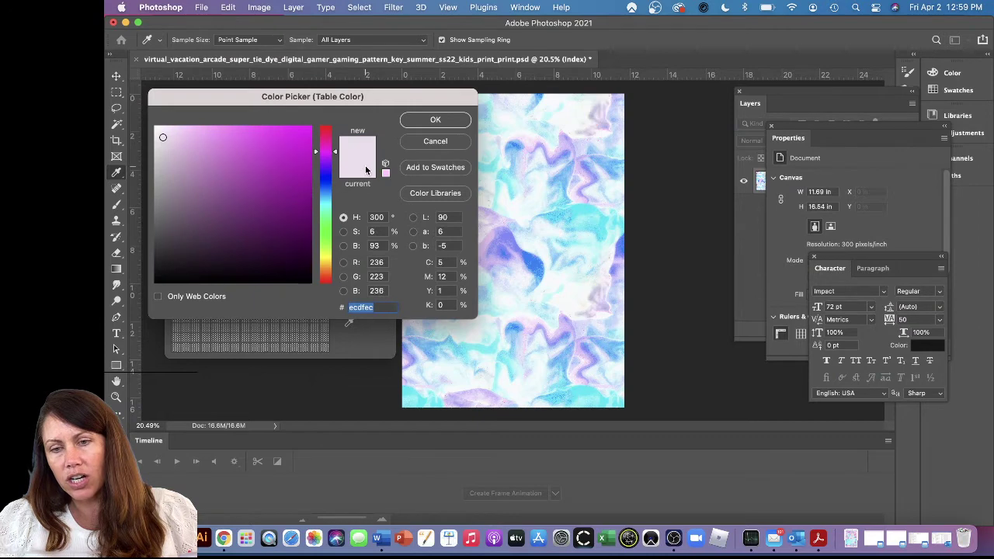
pyautogui.click(370, 307)
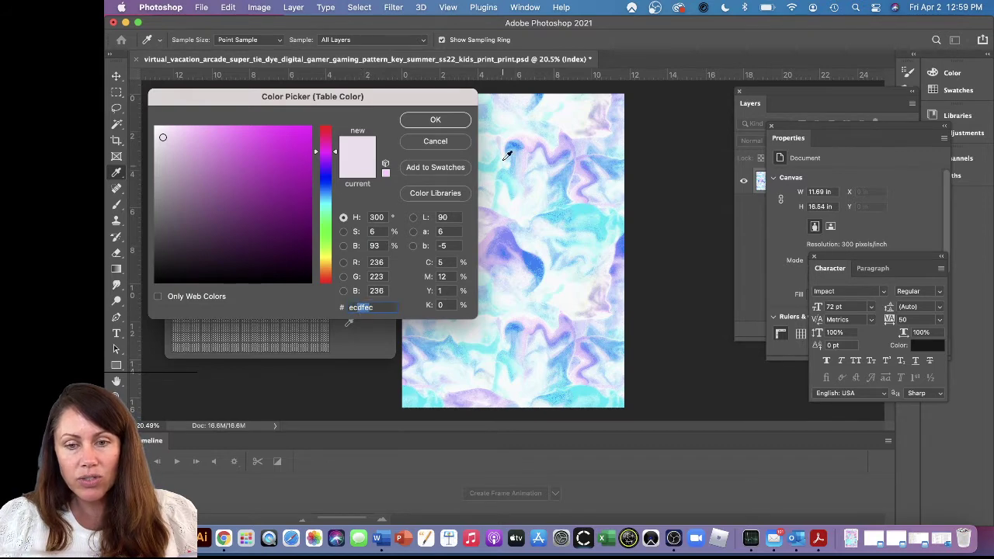
pyautogui.click(437, 141)
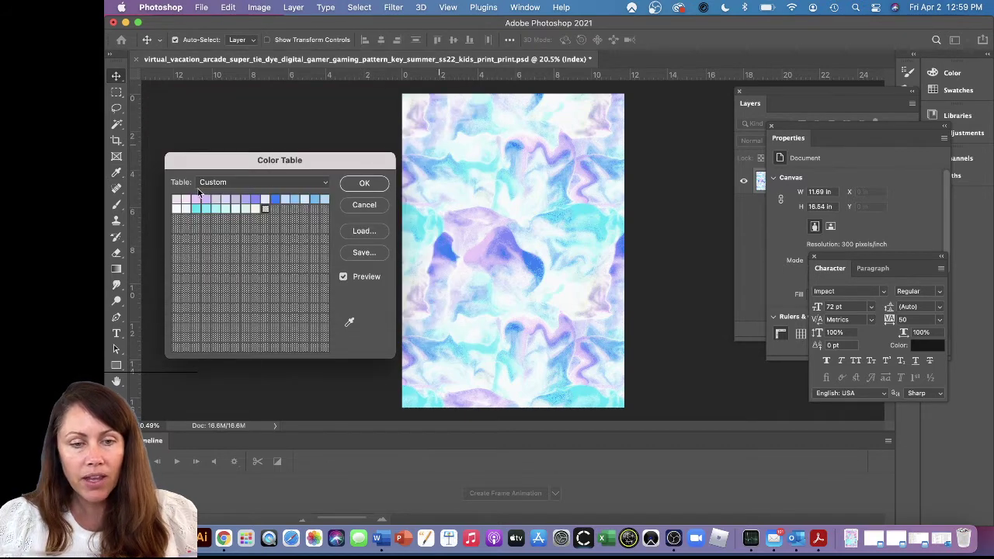
# Step: Preview bright pink ec1077 on the second color in the table, then set that color to ecdfec
pyautogui.click(185, 202)
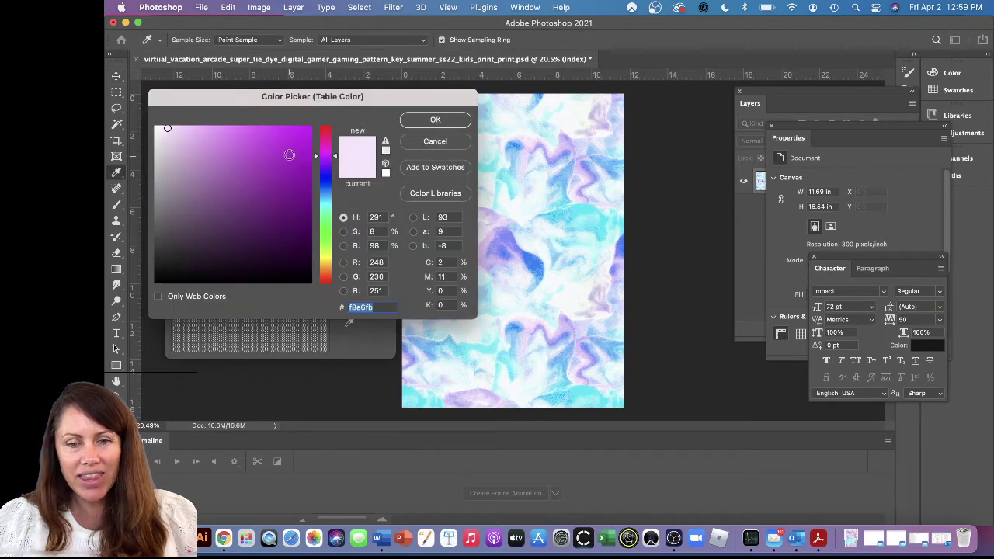
pyautogui.click(303, 137)
pyautogui.click(330, 139)
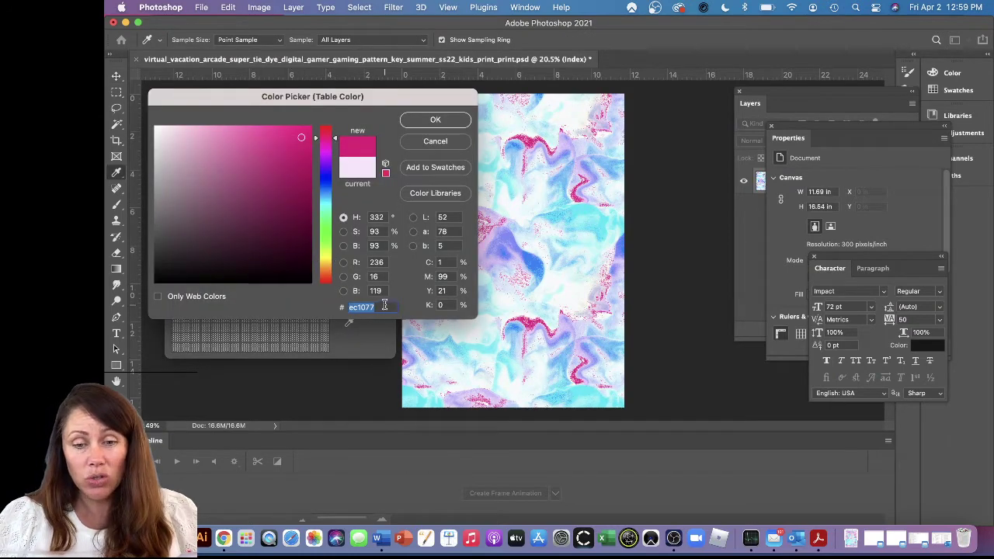
pyautogui.write('ecdfec')
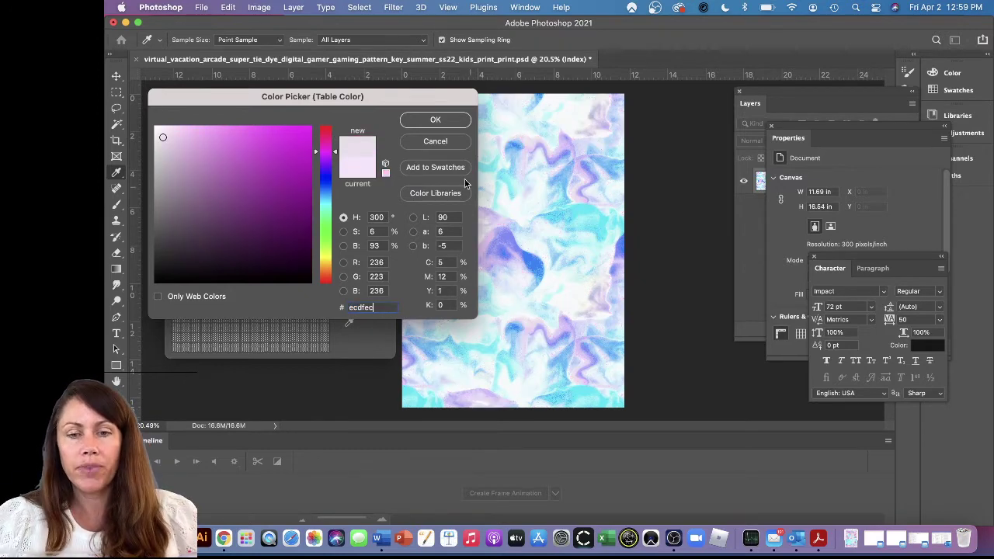
pyautogui.click(445, 123)
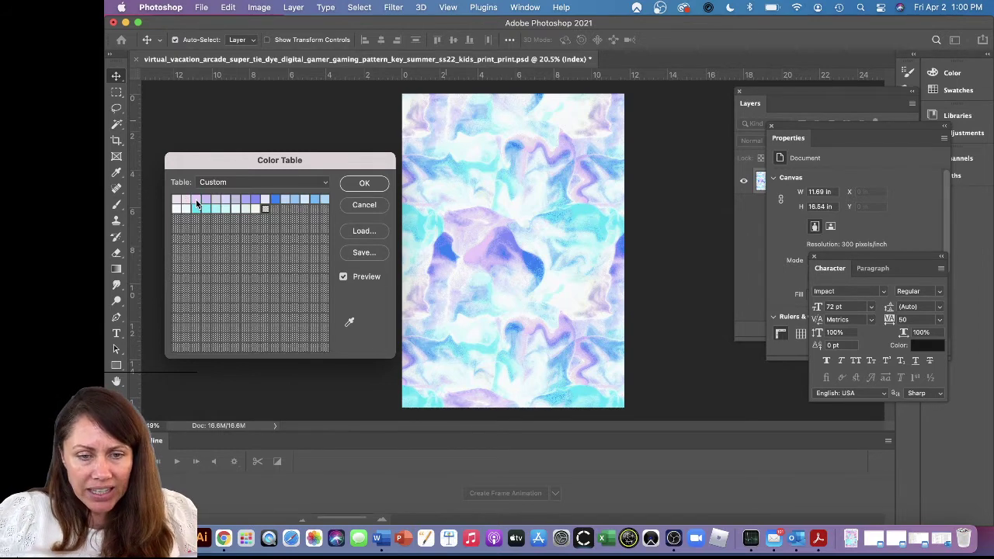
# Step: Try yellows f6e803 and edf603 for the third color in the table and cancel the edit
pyautogui.click(197, 204)
pyautogui.click(309, 130)
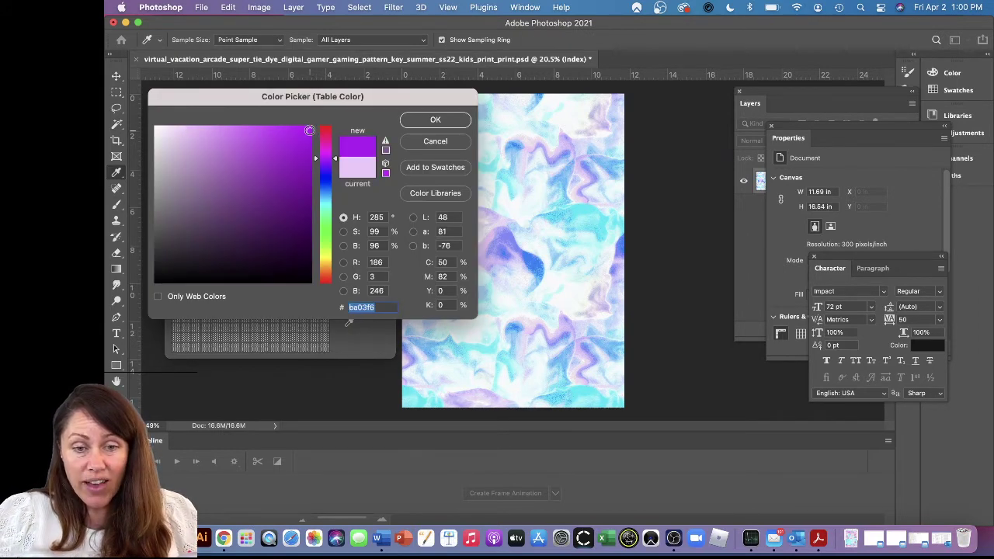
pyautogui.write('f6e803')
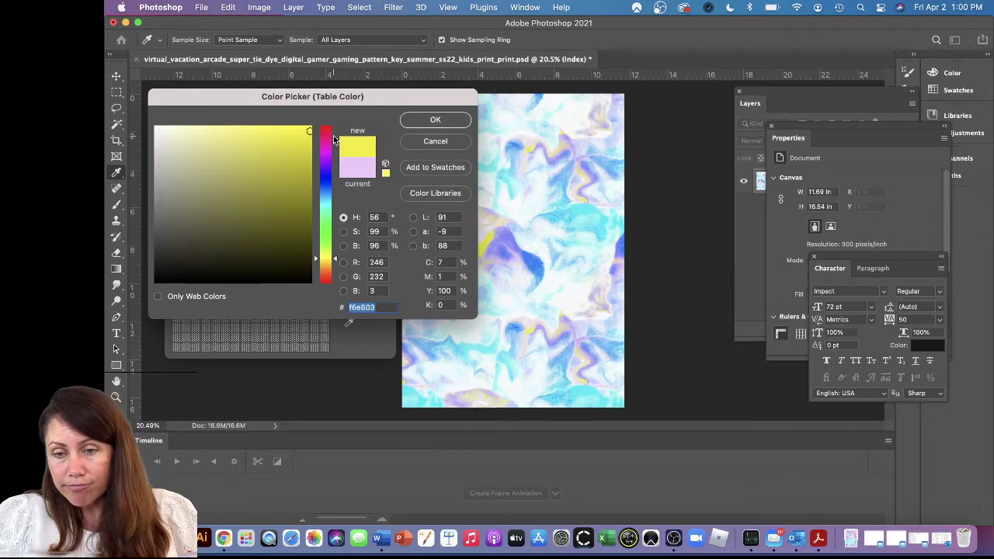
pyautogui.write('edf603')
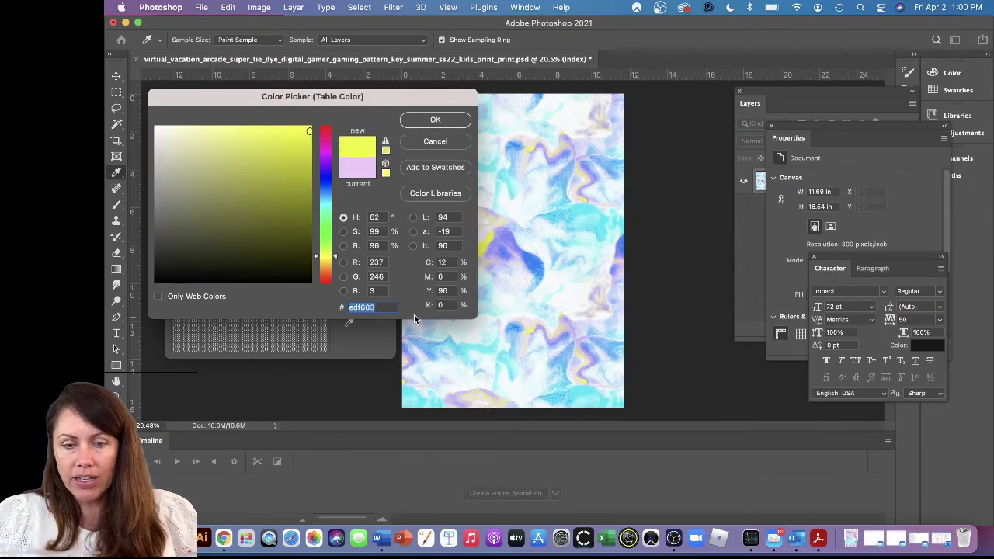
pyautogui.click(428, 143)
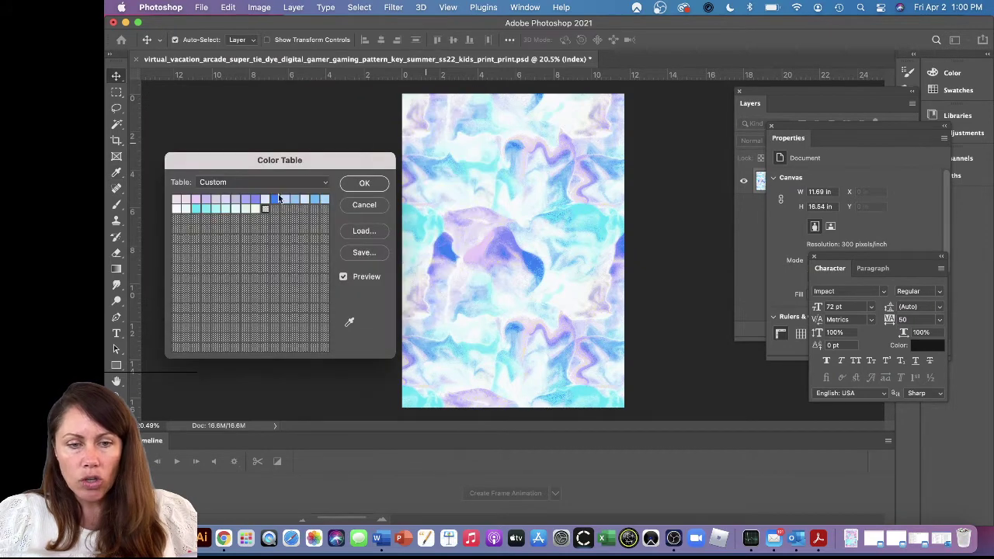
# Step: Try yellow fabf0d and red fa230d for the fourth color in the table, then restore its original color
pyautogui.click(206, 201)
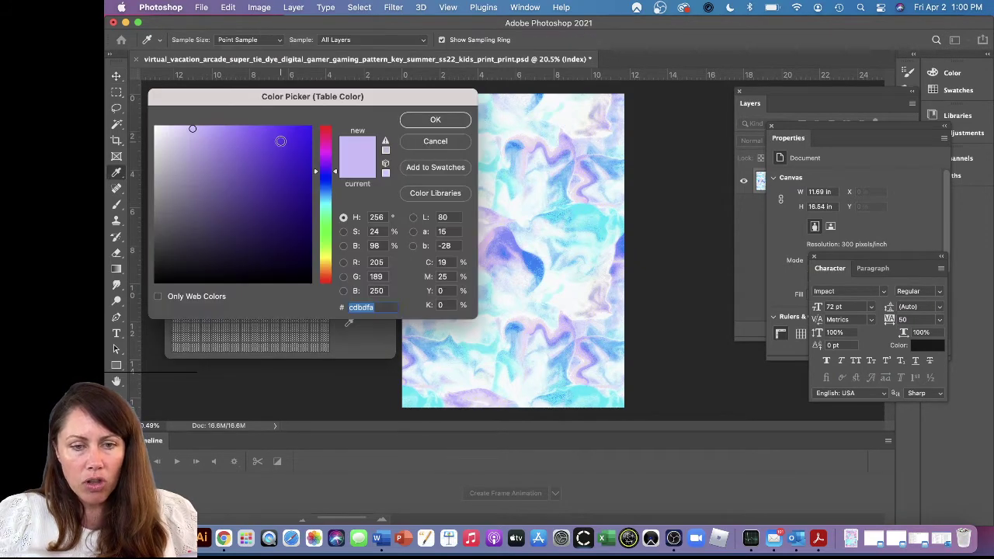
pyautogui.write('fae60d')
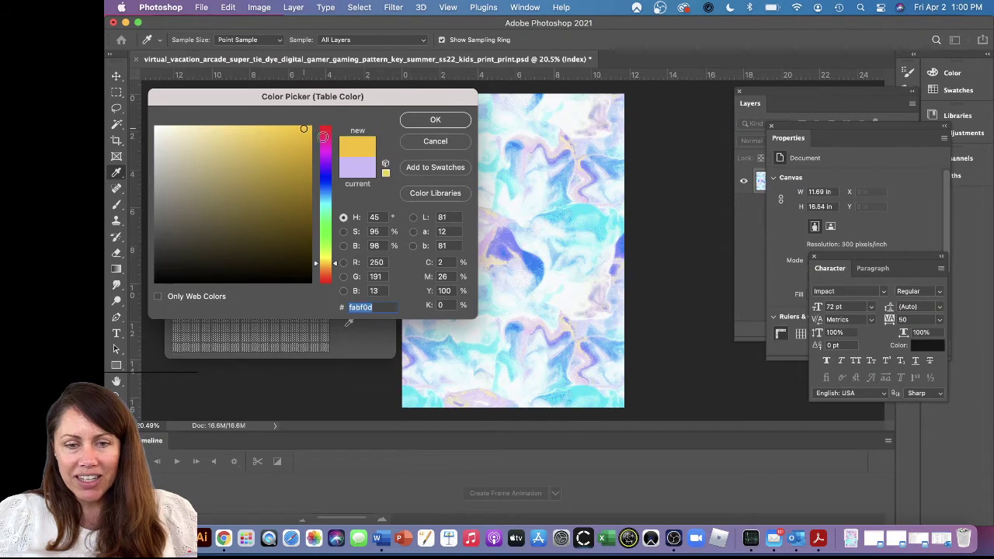
pyautogui.moveTo(324, 136); pyautogui.dragTo(335, 280)
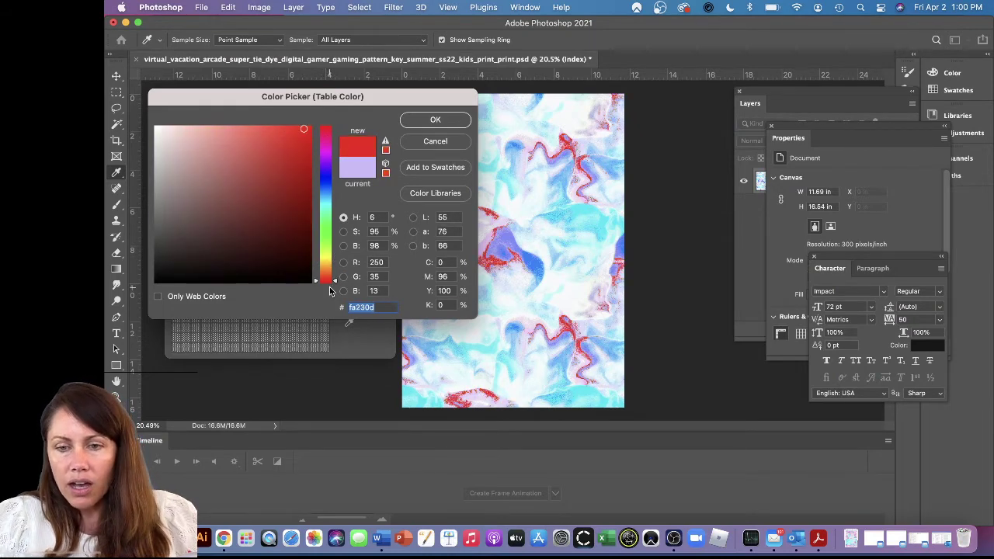
pyautogui.click(359, 173)
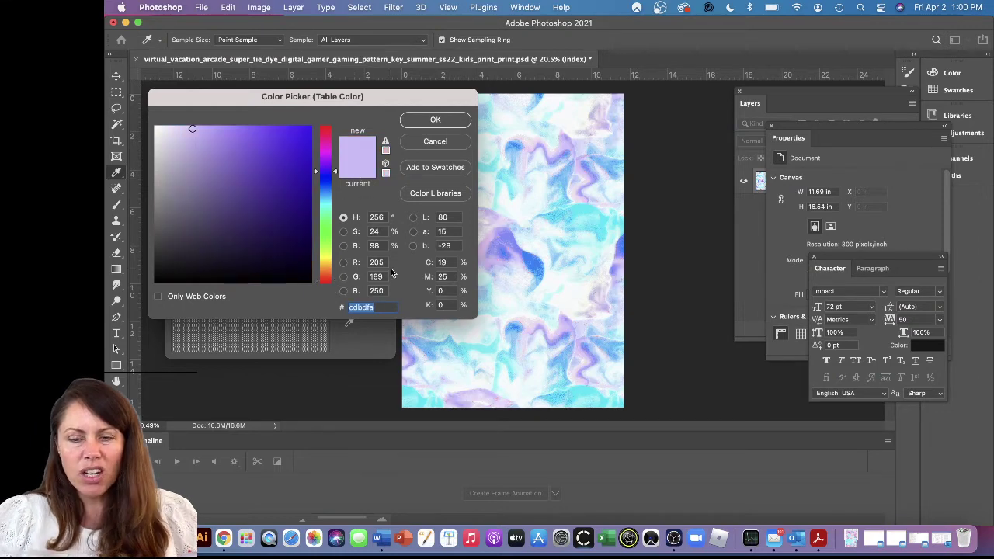
pyautogui.click(444, 121)
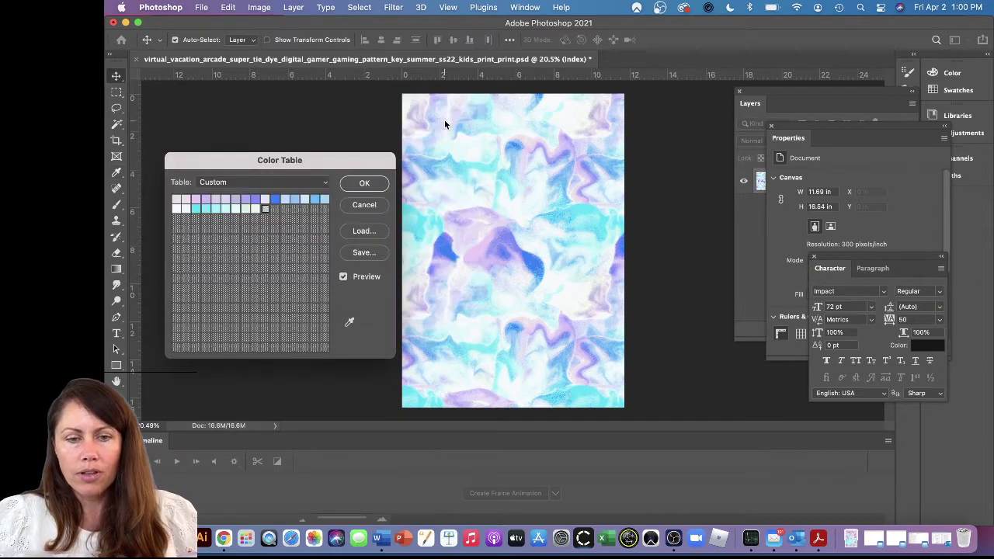
# Step: Change the fifth, sixth and seventh colors in the table to the fourth color's lilac, cdbdfa
pyautogui.click(217, 201)
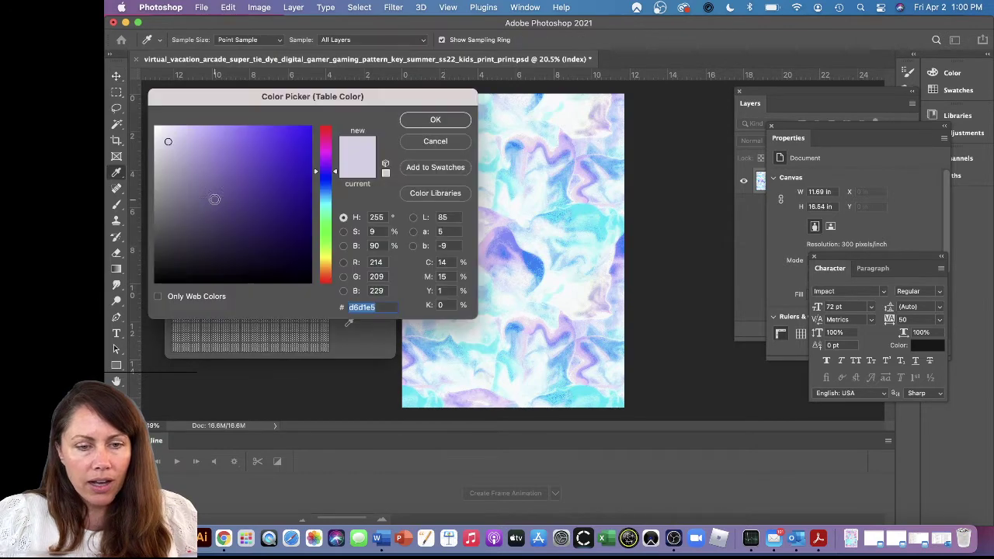
pyautogui.write('cdbdfa')
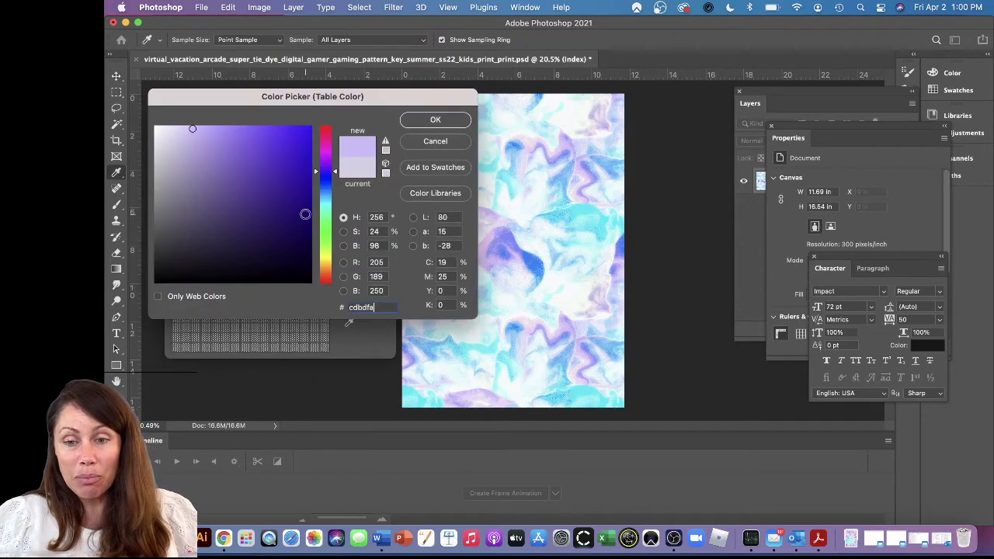
pyautogui.click(440, 121)
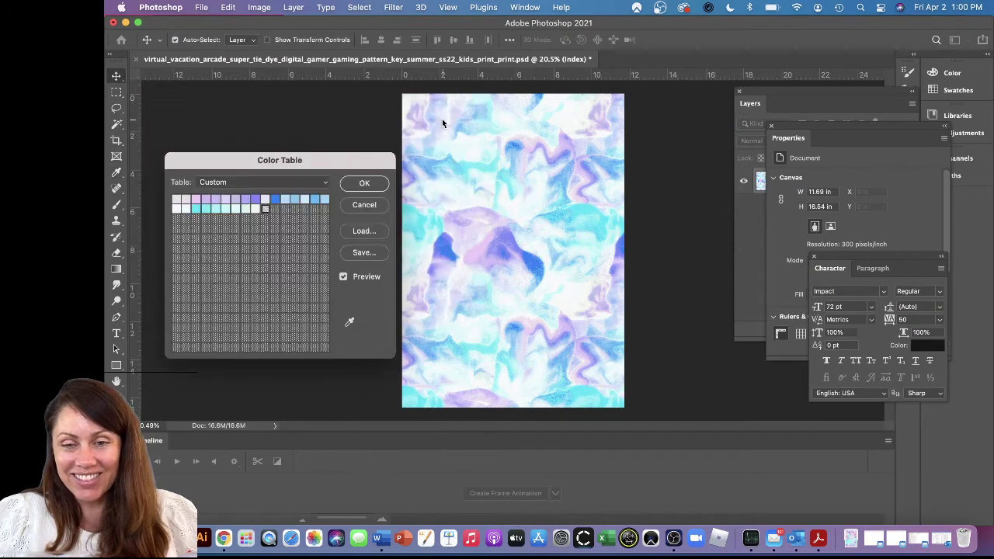
pyautogui.click(223, 199)
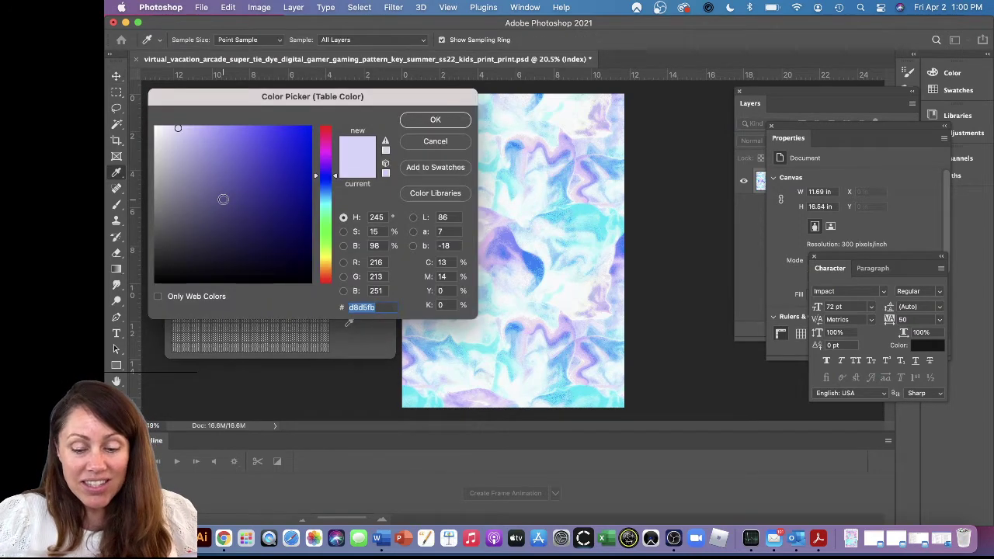
pyautogui.click(424, 119)
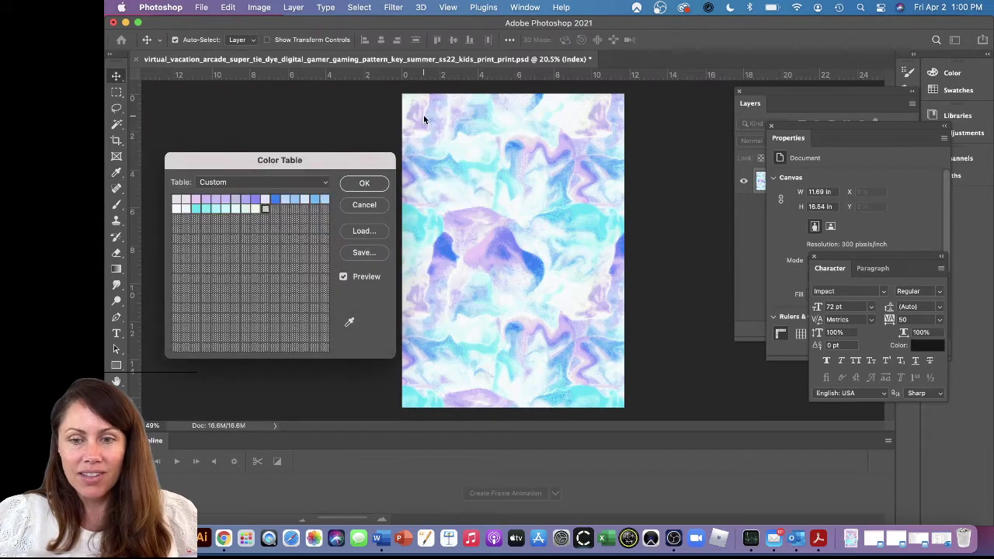
pyautogui.click(236, 200)
pyautogui.write('cdbdfa')
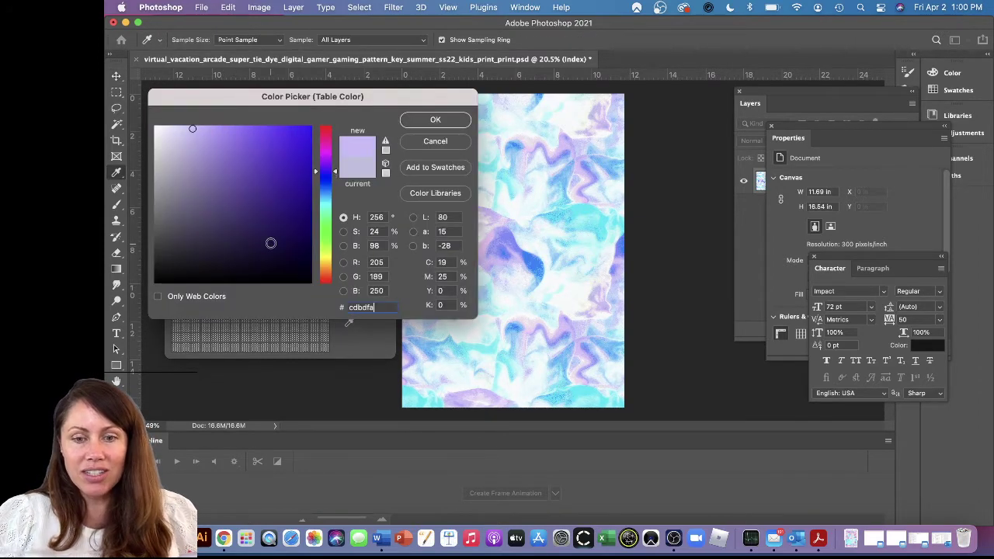
pyautogui.click(444, 119)
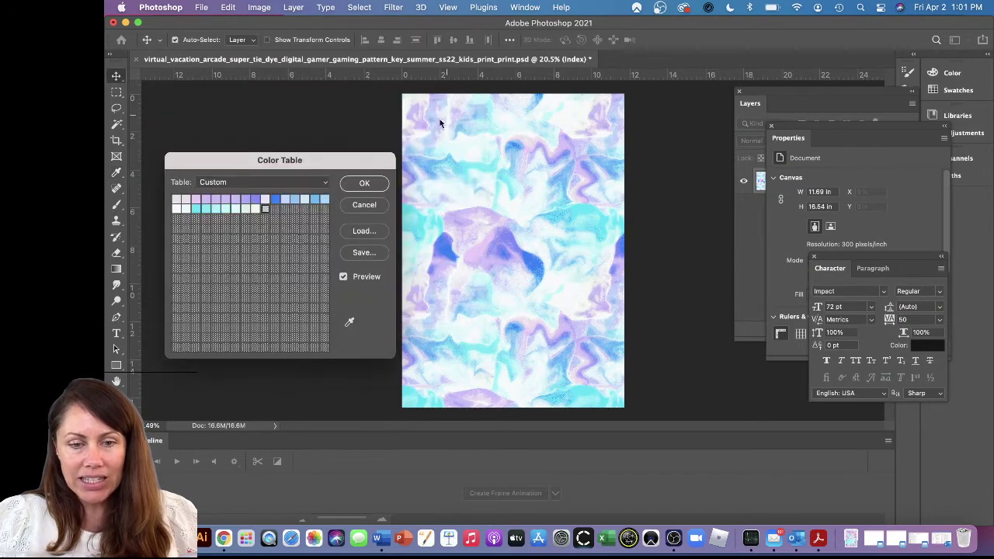
# Step: Set the eighth color in the table to cdbdfa, trying red ed4828 on it and undoing that before accepting
pyautogui.click(243, 198)
pyautogui.write('cdbdfa')
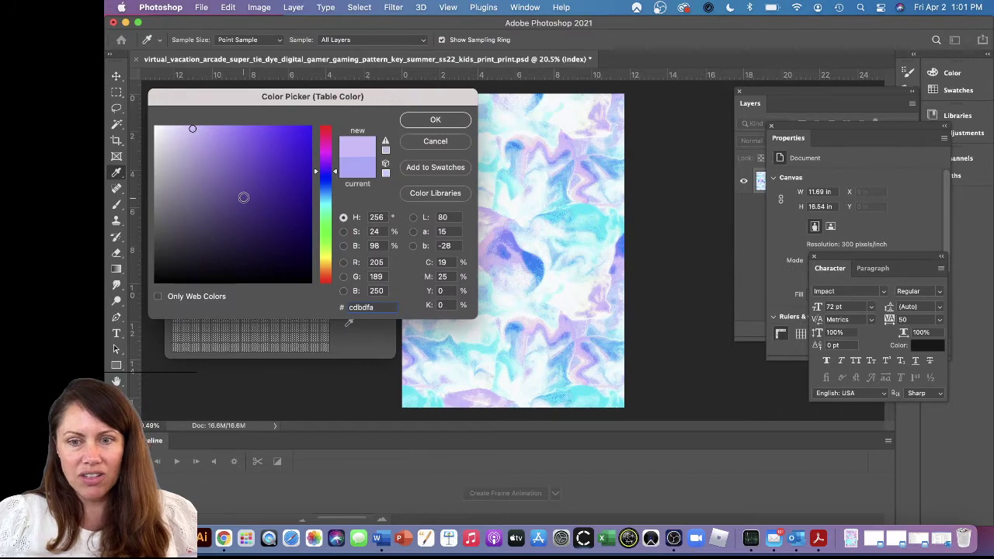
pyautogui.click(321, 261)
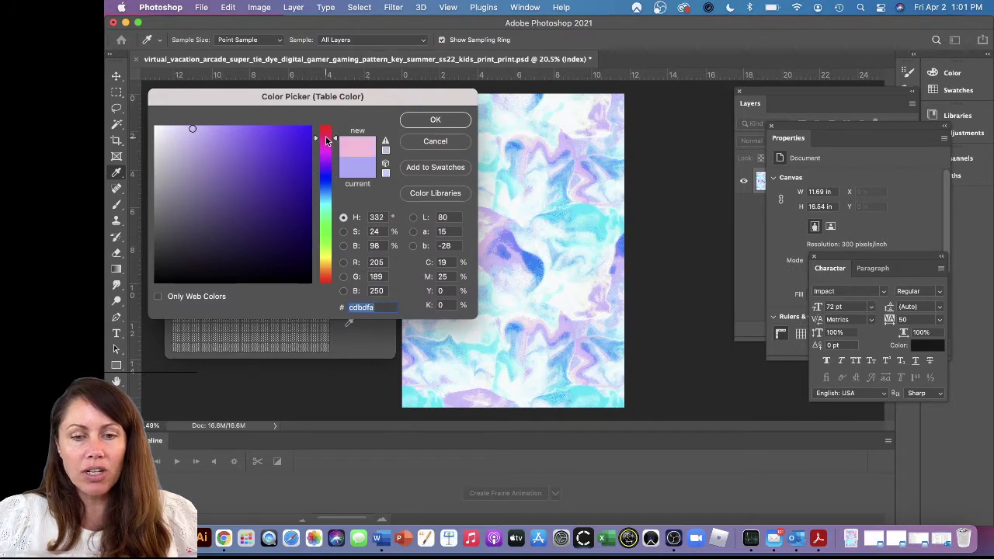
pyautogui.moveTo(320, 269); pyautogui.dragTo(339, 281)
pyautogui.click(285, 136)
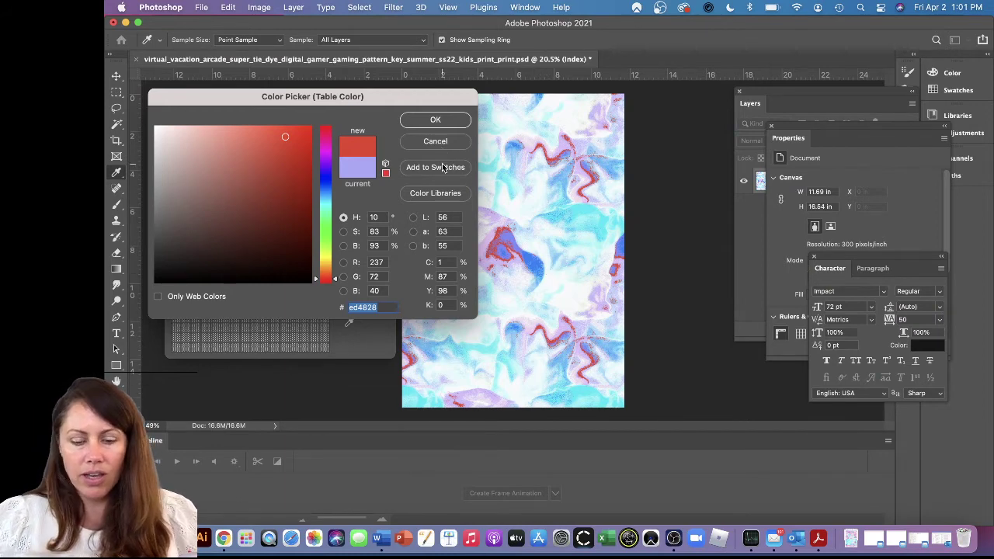
pyautogui.press('super+z')
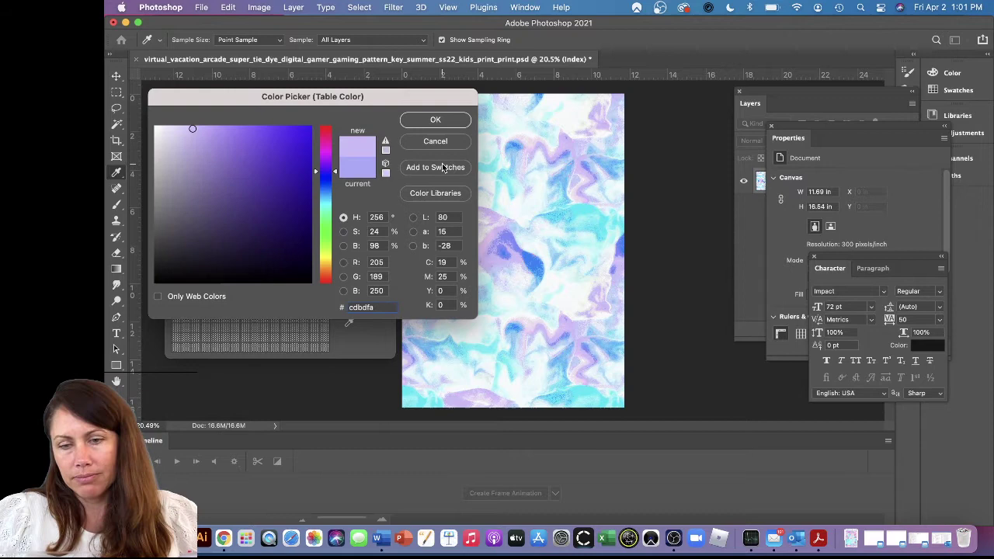
pyautogui.click(435, 122)
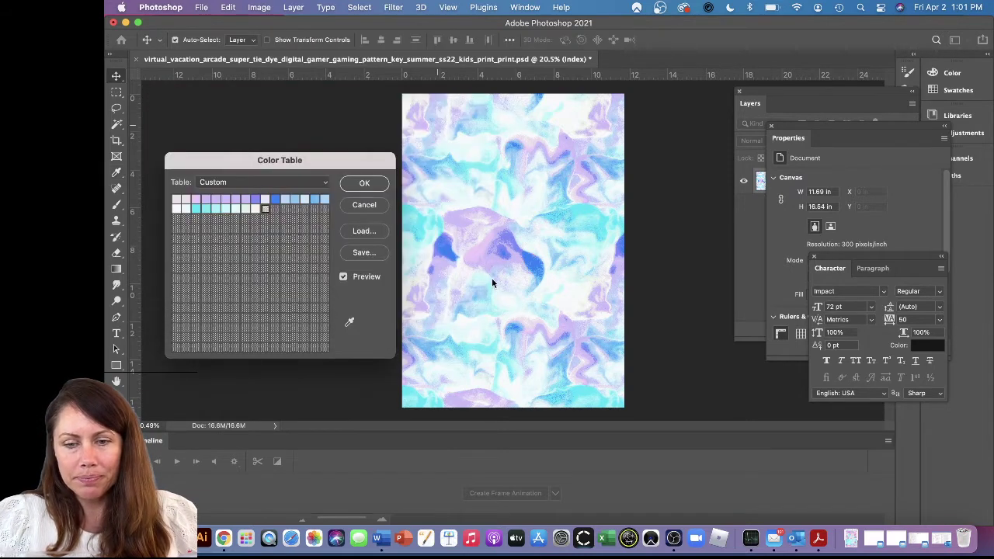
# Step: Copy the ninth color's hex value 818bfb and apply it to the eighth color in the table
pyautogui.click(254, 200)
pyautogui.press('super+c')
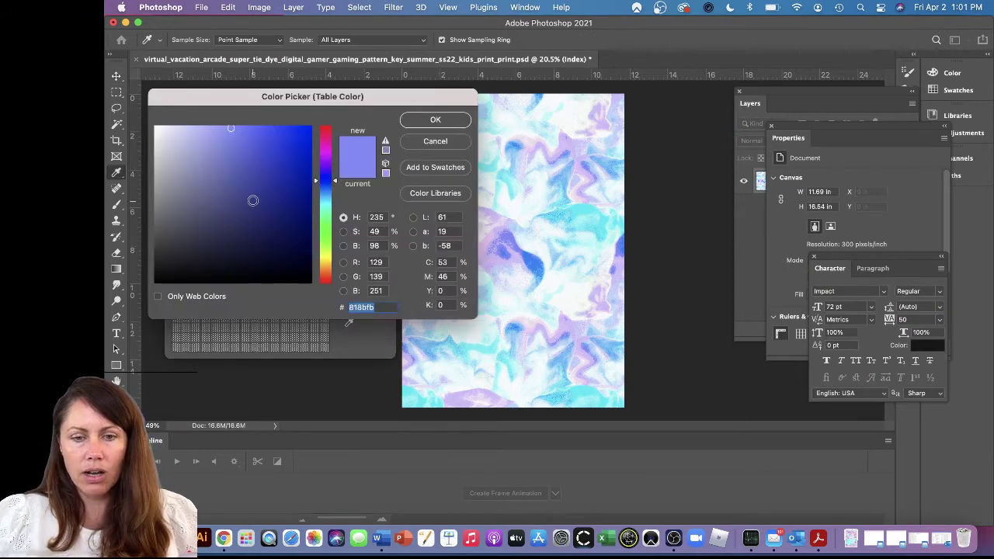
pyautogui.click(450, 121)
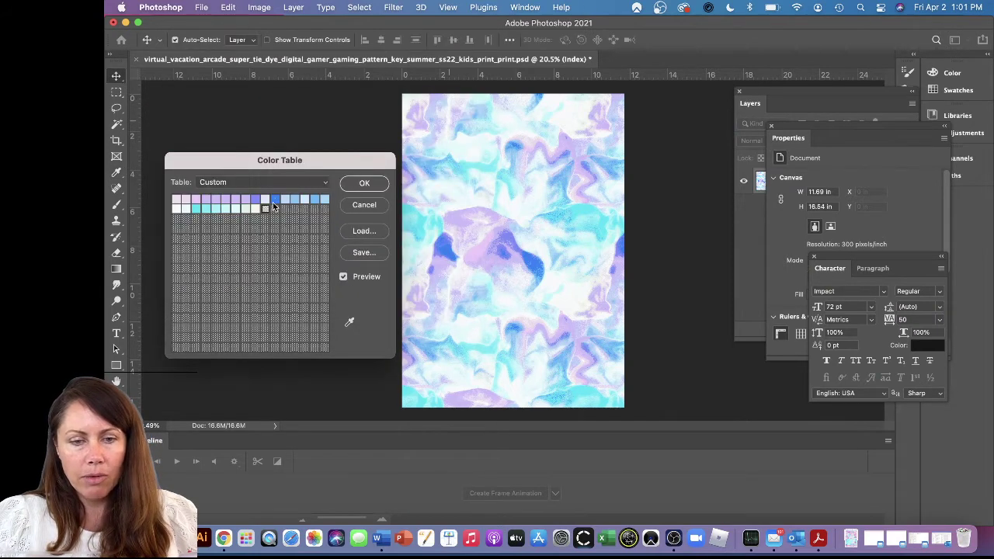
pyautogui.click(243, 202)
pyautogui.press('super+v')
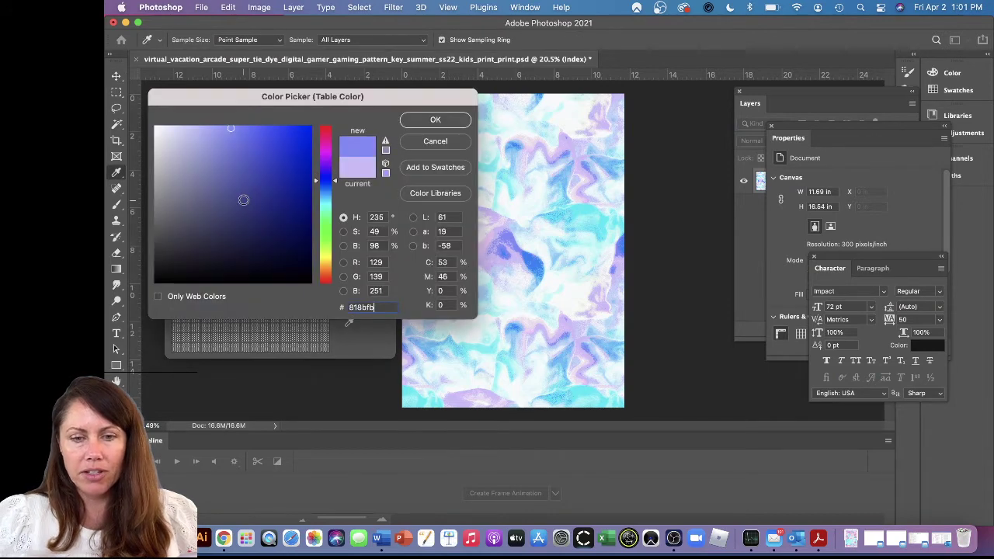
pyautogui.click(435, 121)
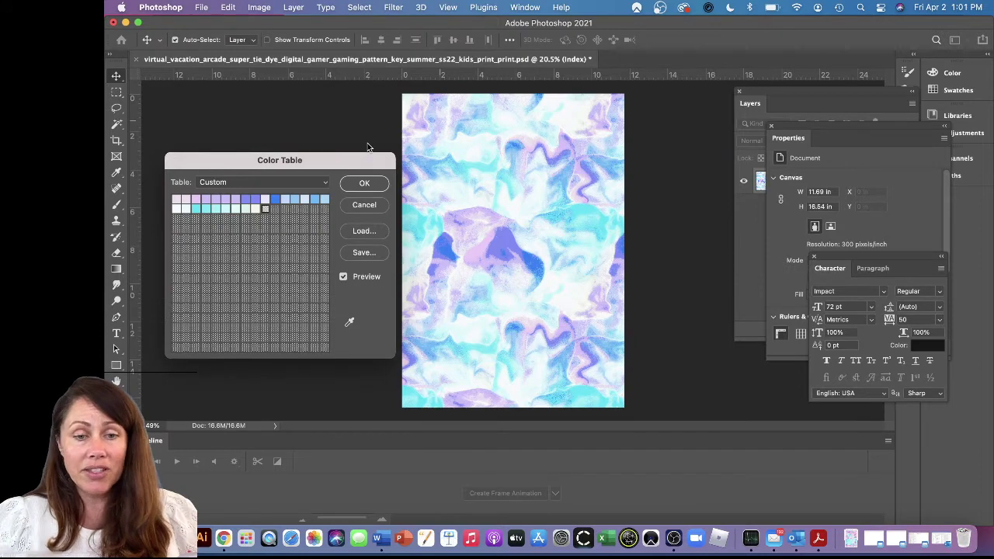
# Step: Try blue 1832e1 for the tenth color in the table and cancel the edit
pyautogui.click(265, 199)
pyautogui.click(295, 143)
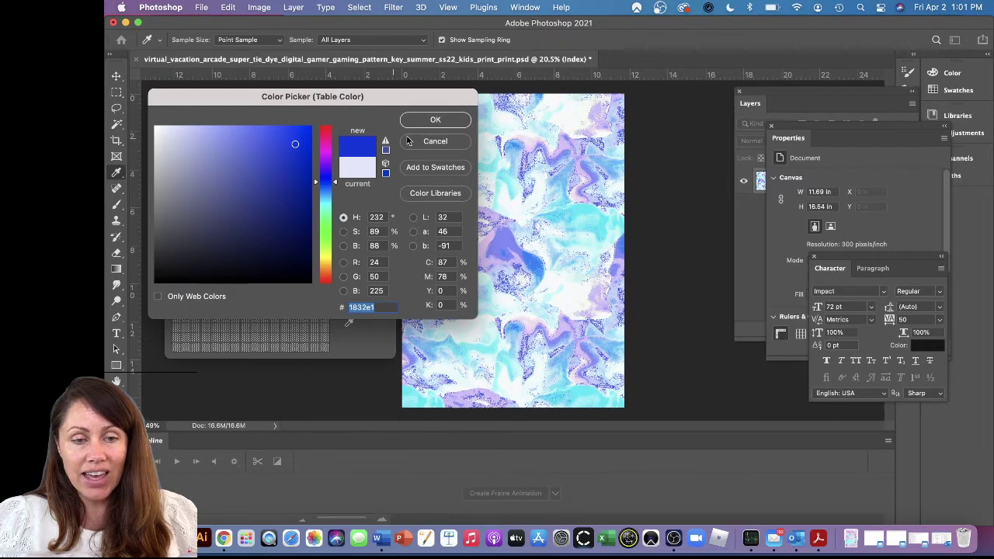
pyautogui.click(435, 141)
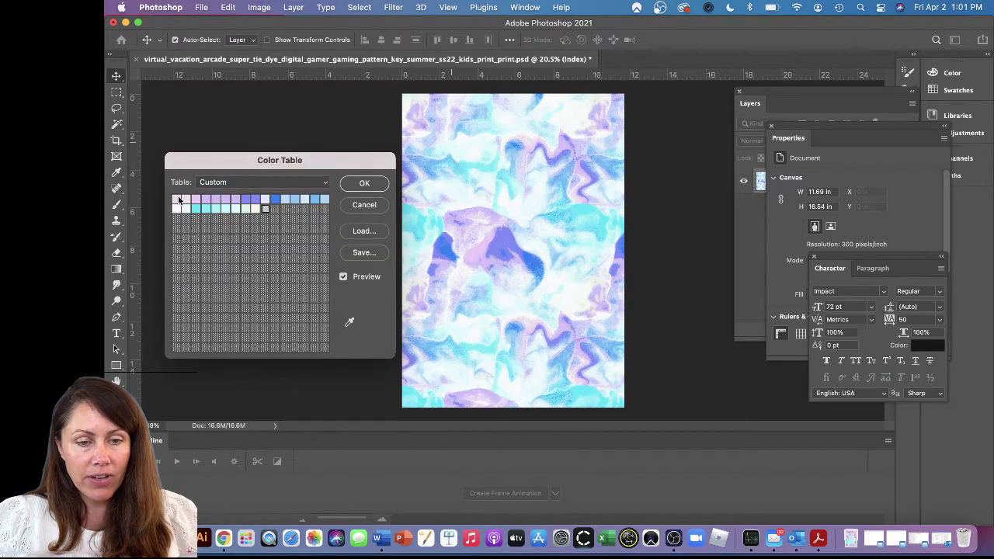
# Step: Copy the first color's hex value ecdfec and apply it to the tenth color in the table
pyautogui.click(178, 201)
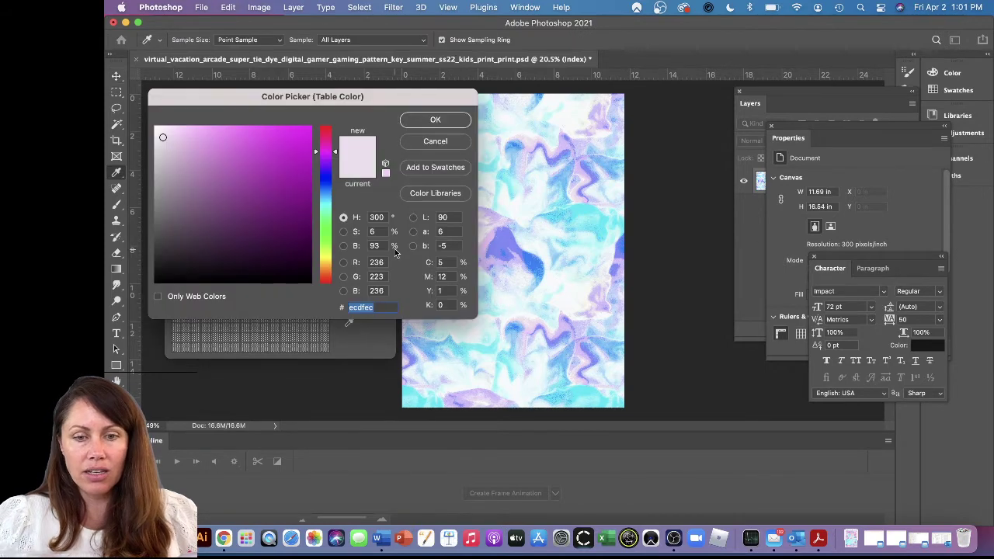
pyautogui.click(431, 123)
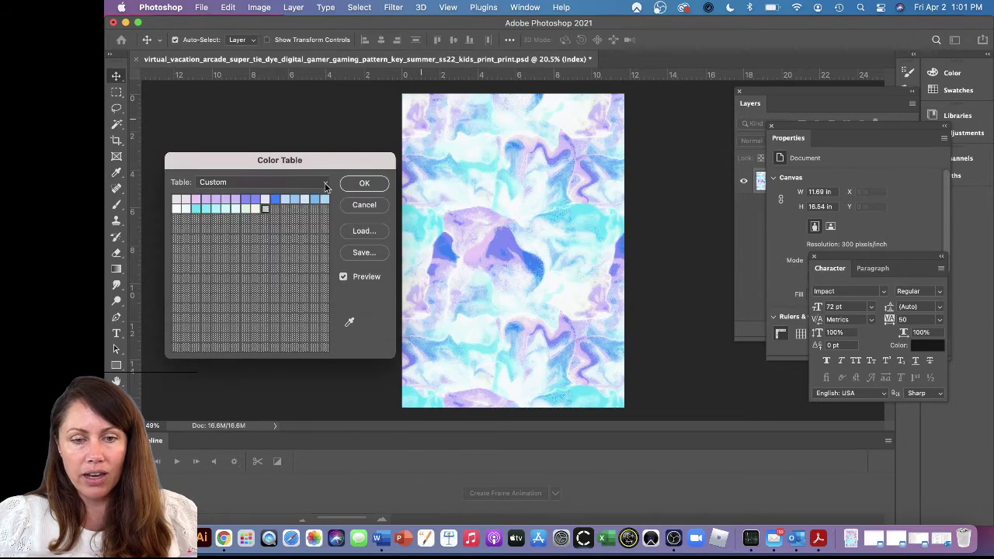
pyautogui.click(264, 201)
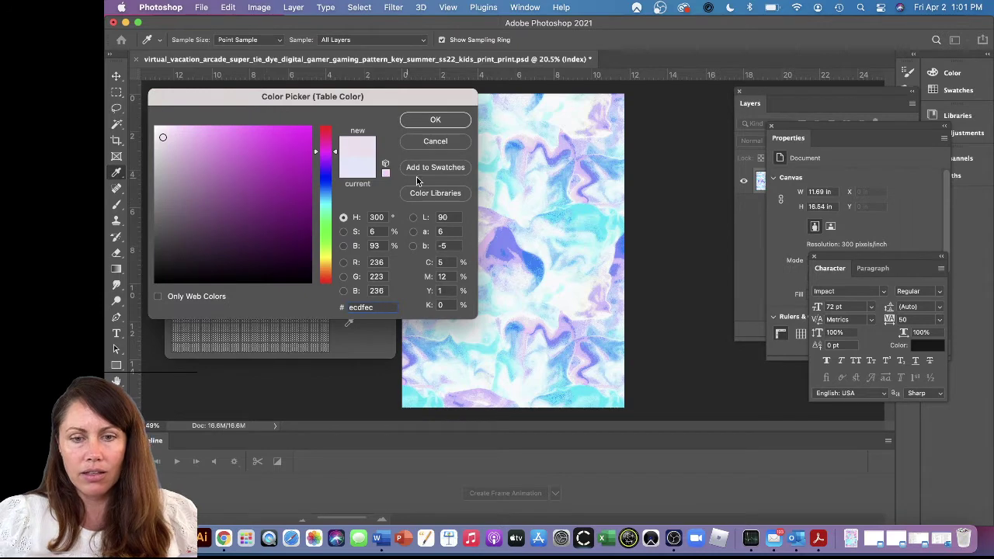
pyautogui.click(435, 120)
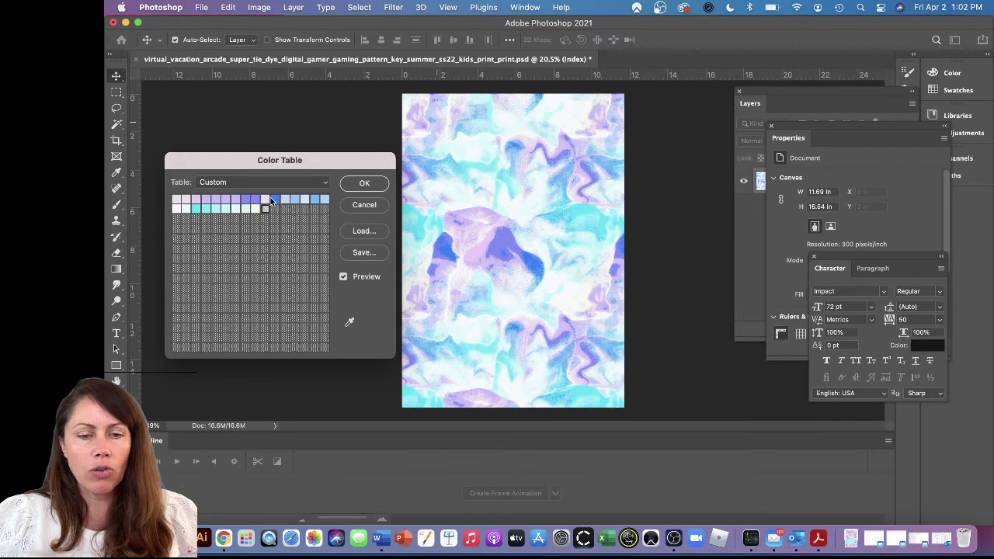
# Step: Accept the edited color table and convert the pattern to RGB Color mode
pyautogui.click(348, 184)
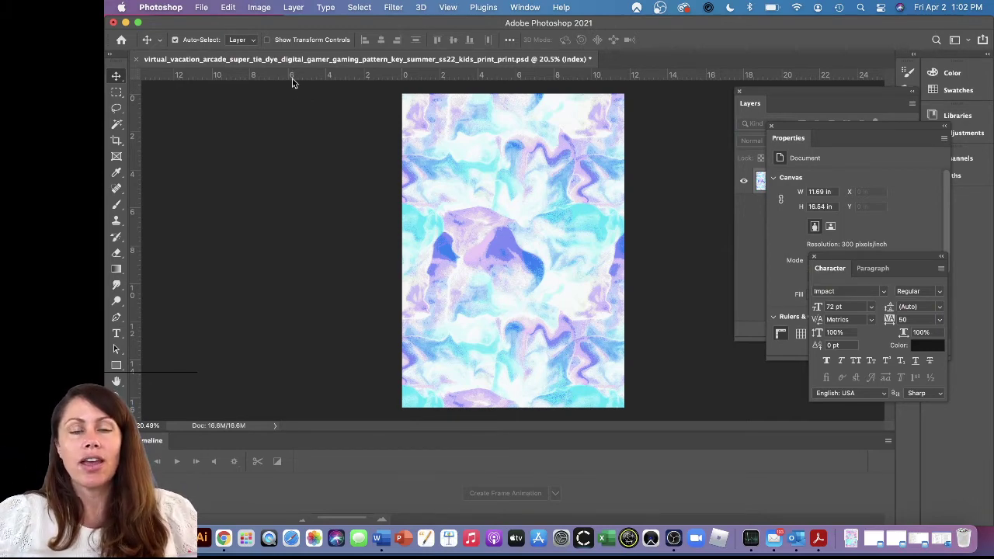
pyautogui.click(261, 7)
pyautogui.moveTo(268, 23)
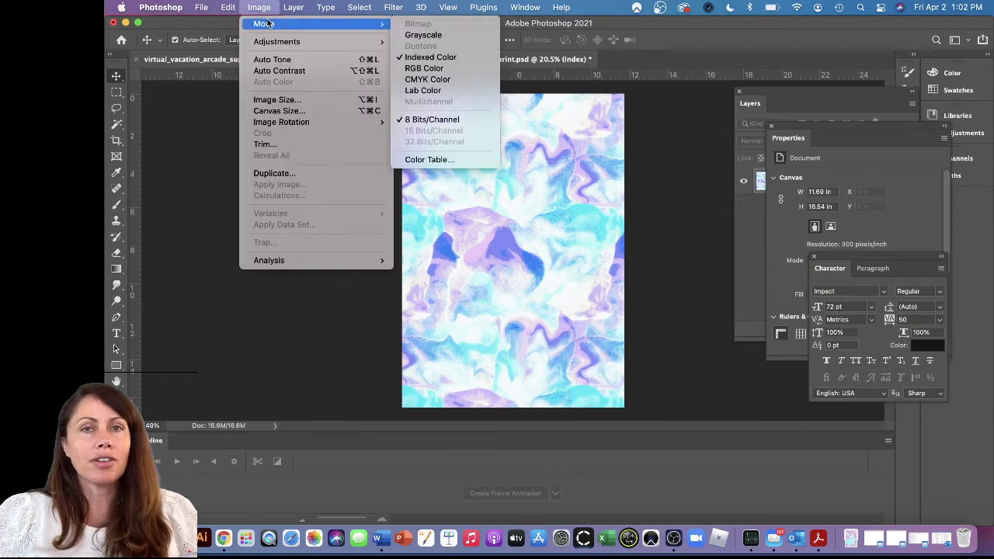
pyautogui.click(464, 68)
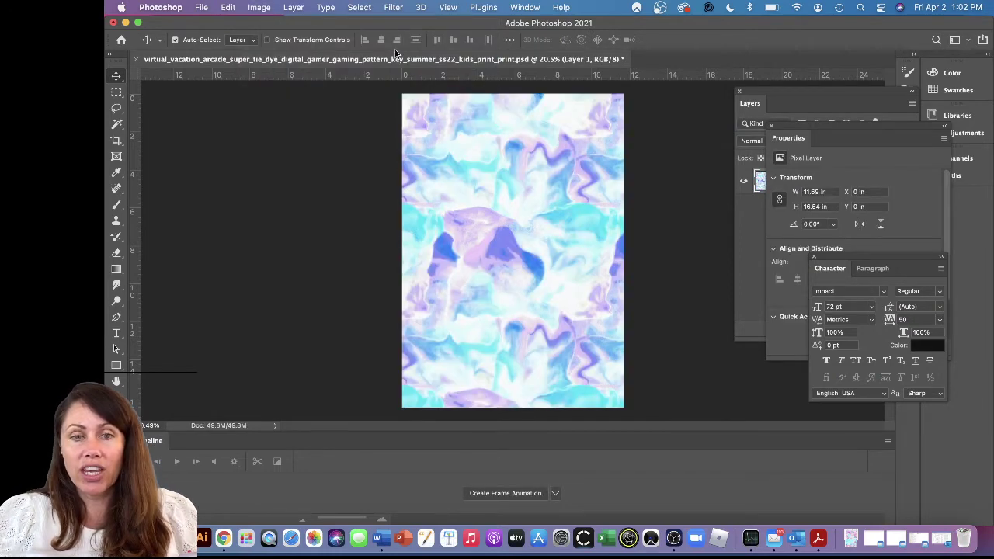
# Step: Convert the pattern back to Indexed Color using the Exact palette
pyautogui.click(257, 8)
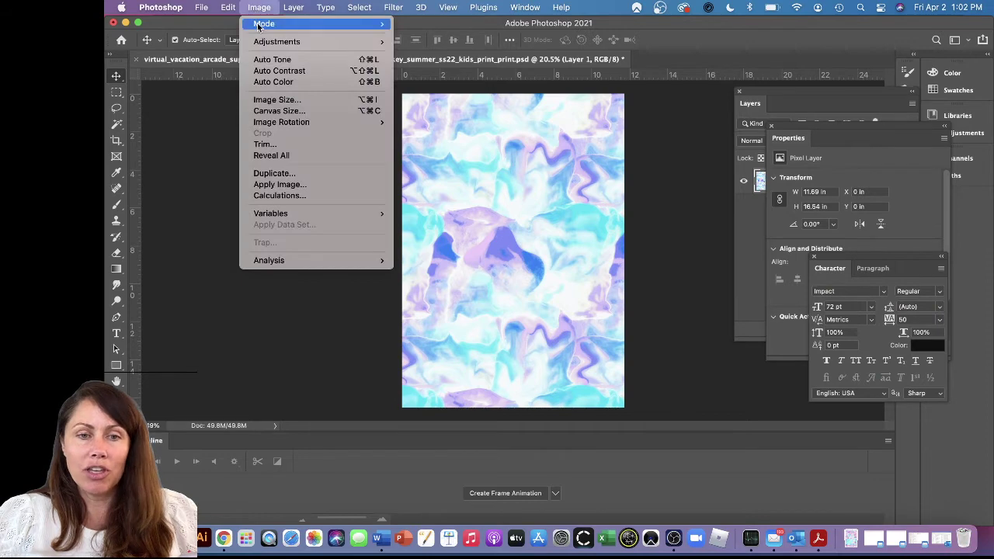
pyautogui.moveTo(268, 23)
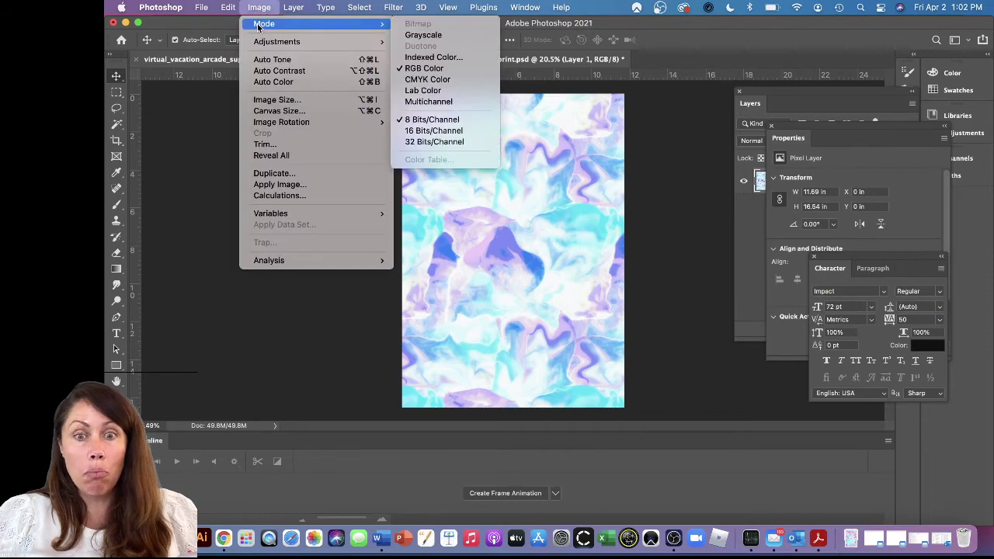
pyautogui.click(463, 57)
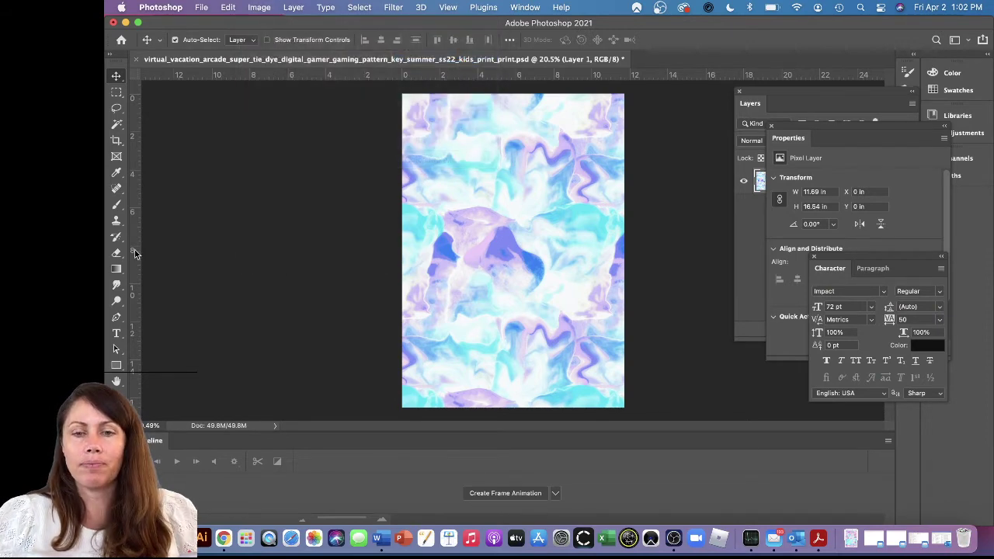
pyautogui.moveTo(274, 325); pyautogui.dragTo(291, 141)
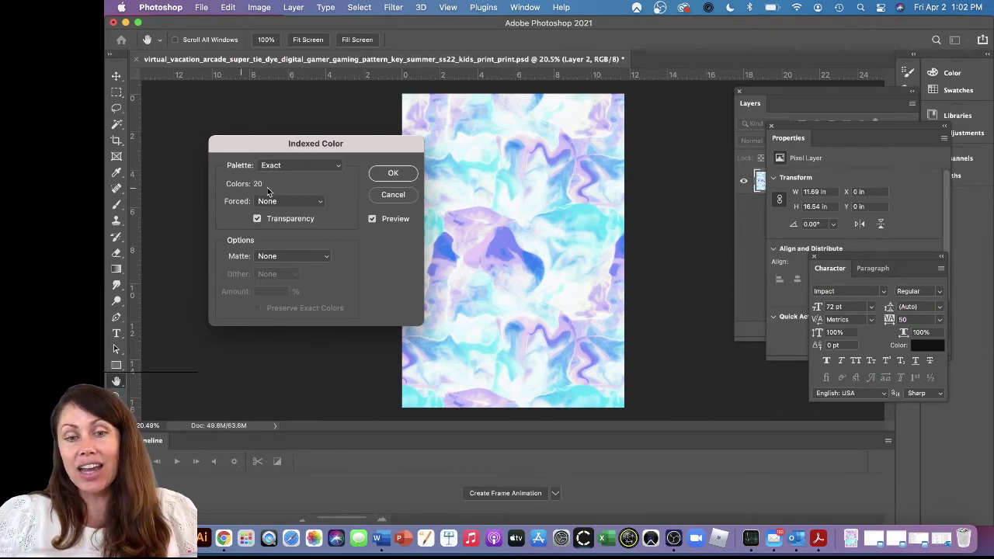
pyautogui.click(392, 172)
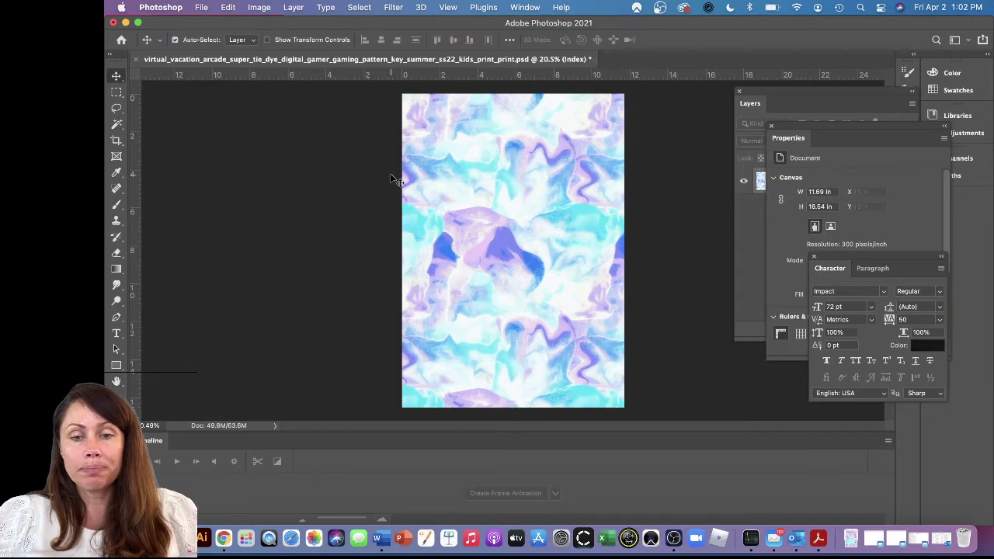
# Step: Inspect the rebuilt color table for remaining similar shades and close it
pyautogui.click(260, 8)
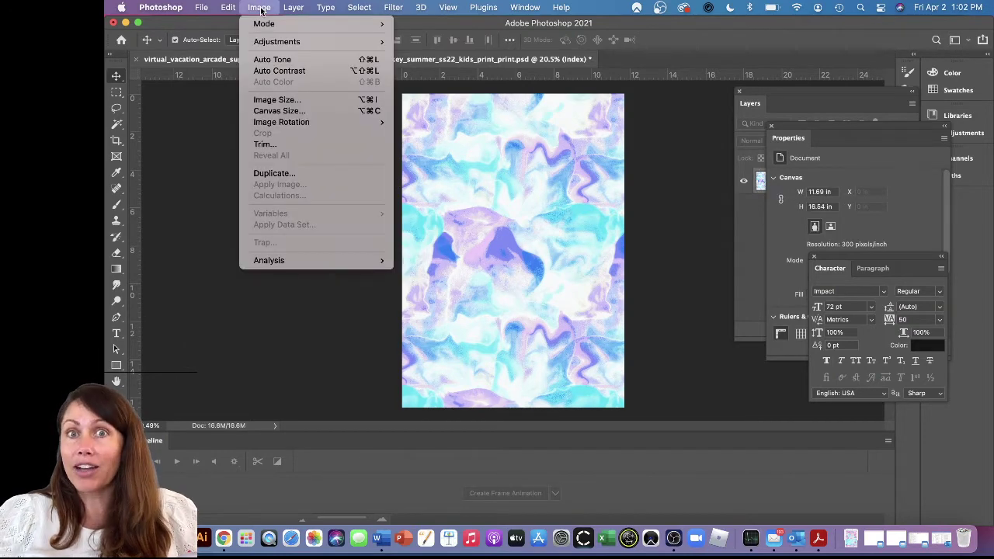
pyautogui.moveTo(267, 24)
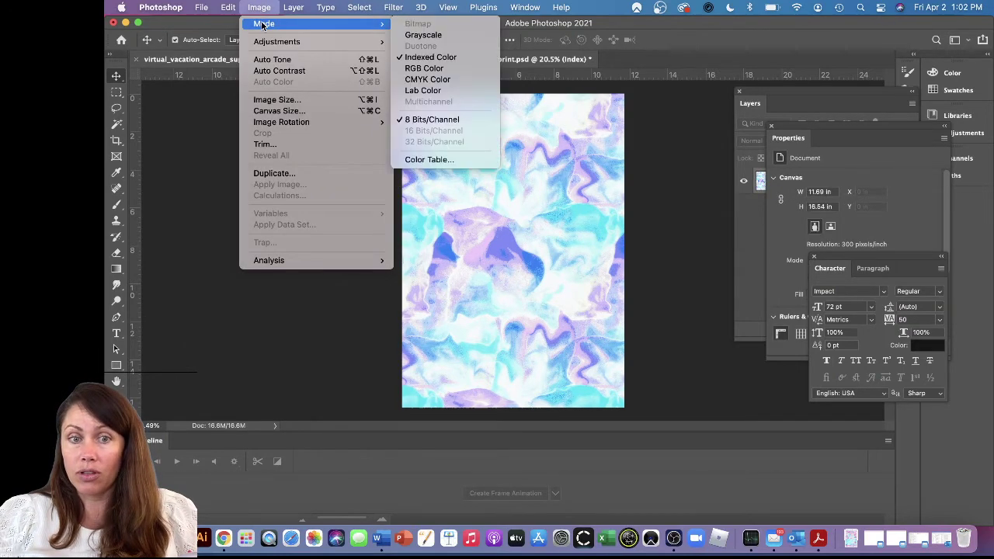
pyautogui.click(450, 161)
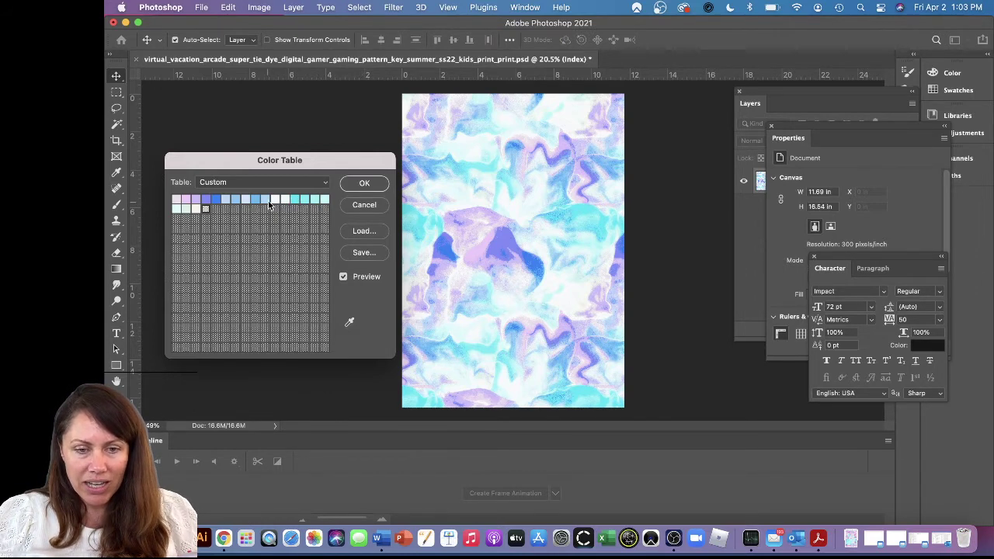
pyautogui.click(373, 187)
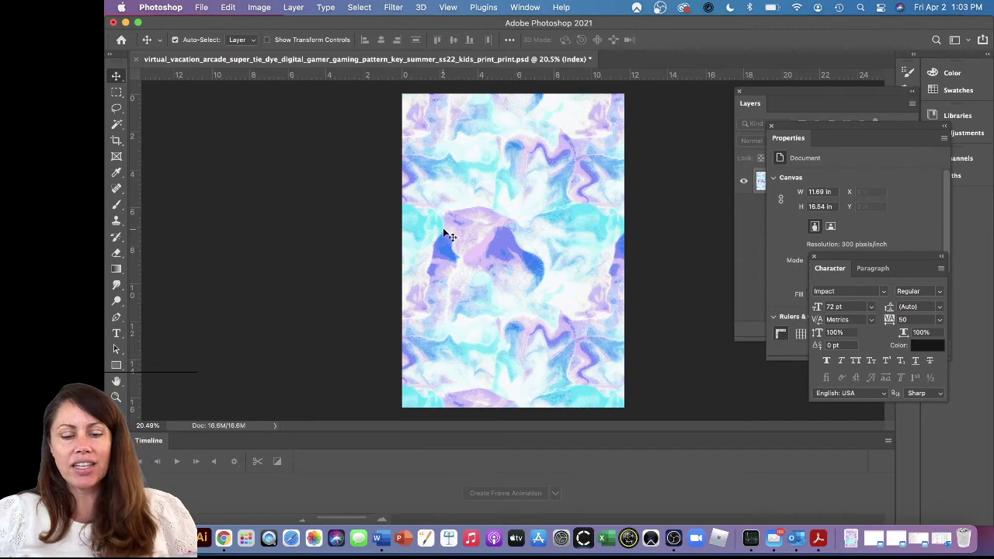
# Step: Select the lavender pixels throughout the tie-dye pattern with the Magic Wand tool, working on the speckled purple-blue area
pyautogui.press('z')
pyautogui.moveTo(450, 210); pyautogui.dragTo(554, 282)
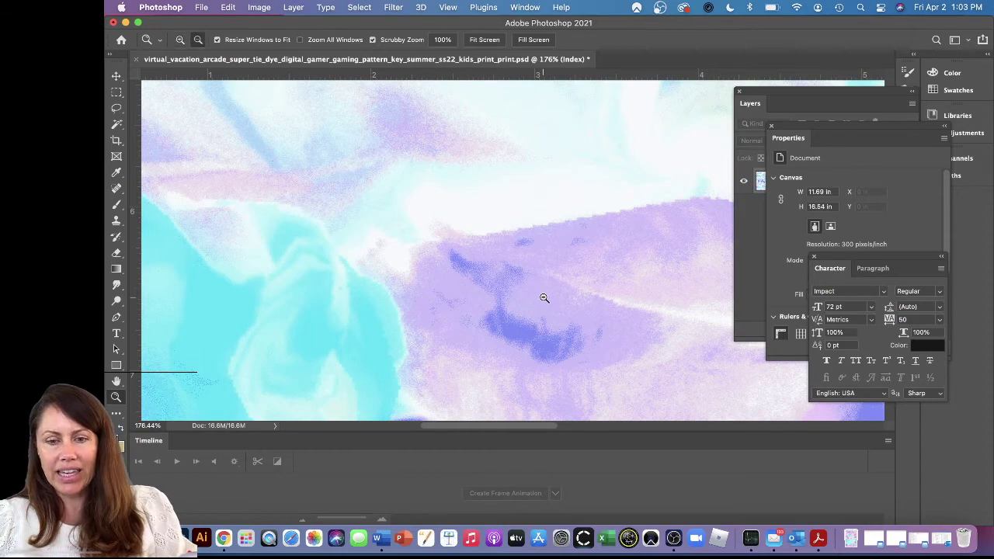
pyautogui.keyDown('alt'); pyautogui.click(543, 298); pyautogui.keyUp('alt')
pyautogui.moveTo(543, 297); pyautogui.dragTo(426, 147)
pyautogui.moveTo(349, 225); pyautogui.dragTo(464, 282)
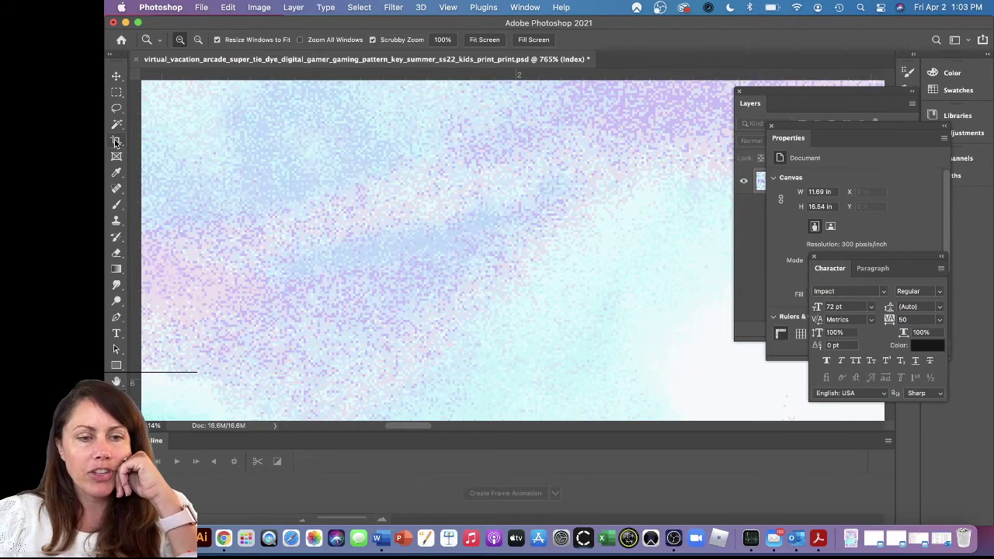
pyautogui.press('w')
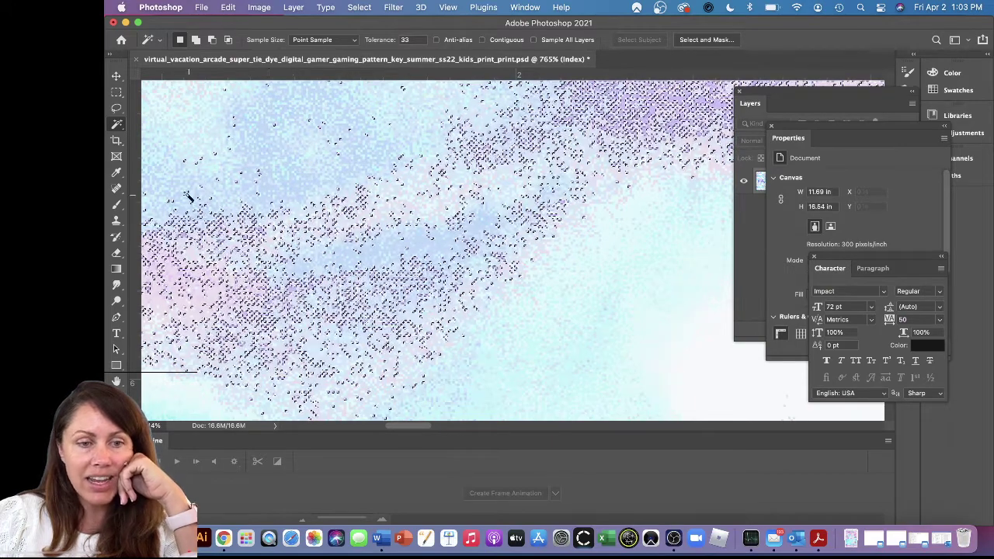
# Step: Sample the light blue from the speckled area as the foreground color and return to the Brush tool
pyautogui.click(116, 206)
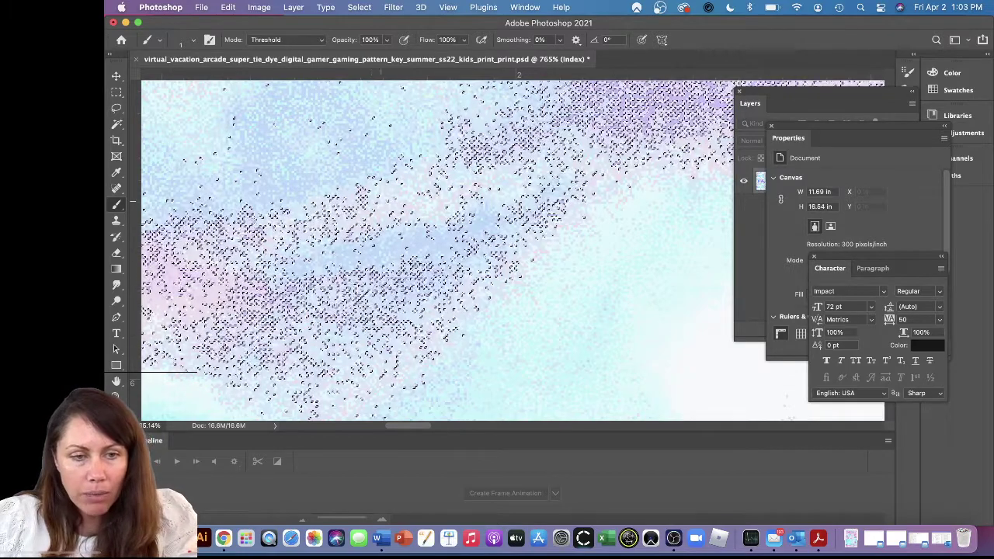
pyautogui.press('i')
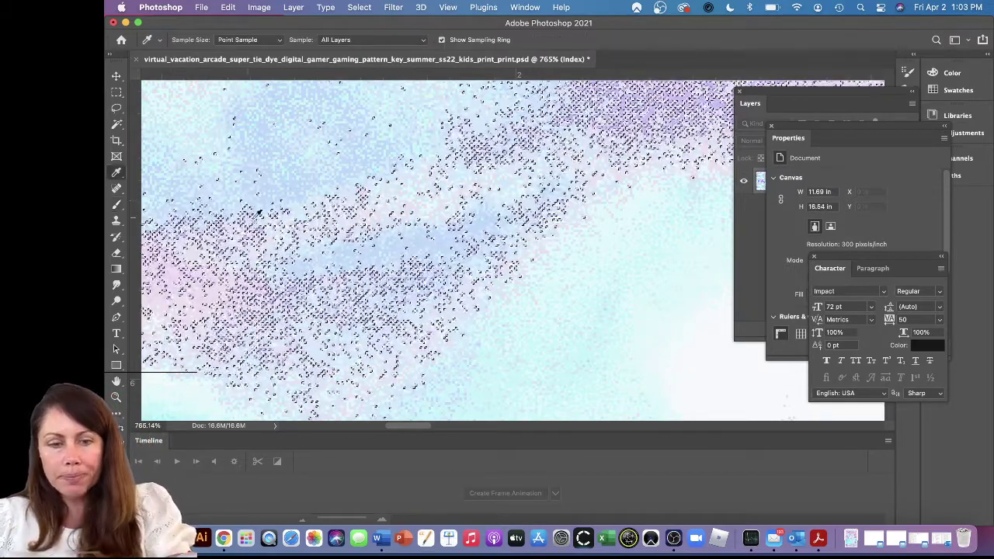
pyautogui.click(354, 245)
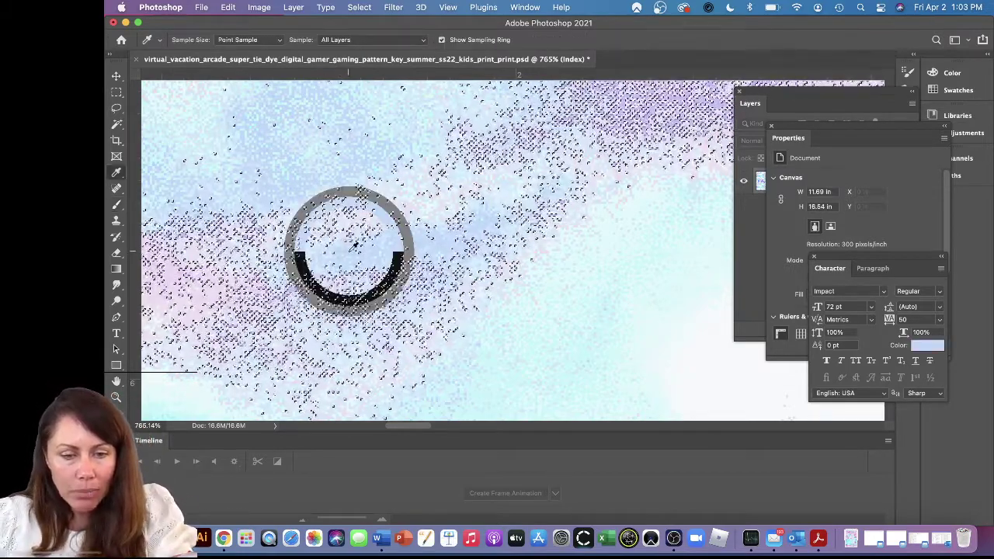
pyautogui.click(118, 205)
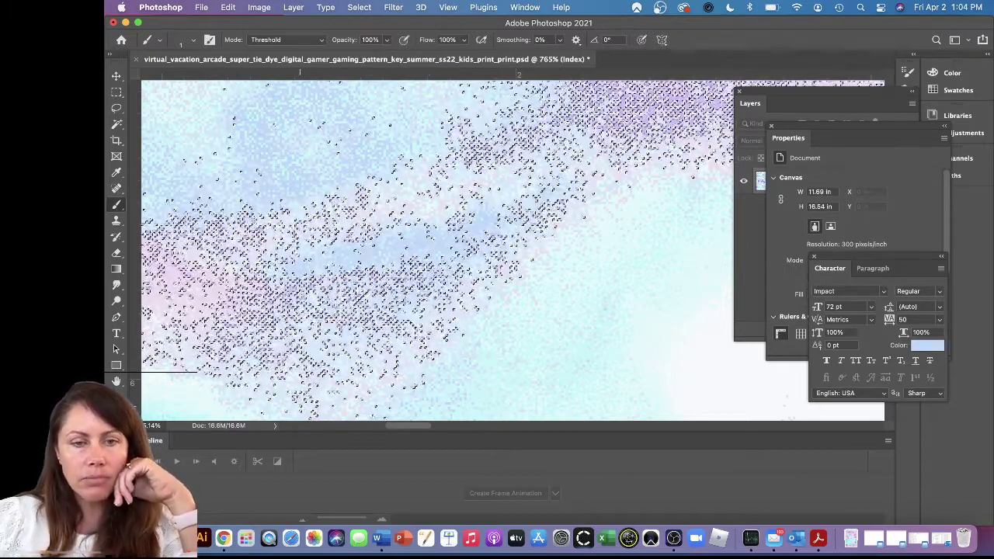
pyautogui.hotkey('ctrl', 'Up')
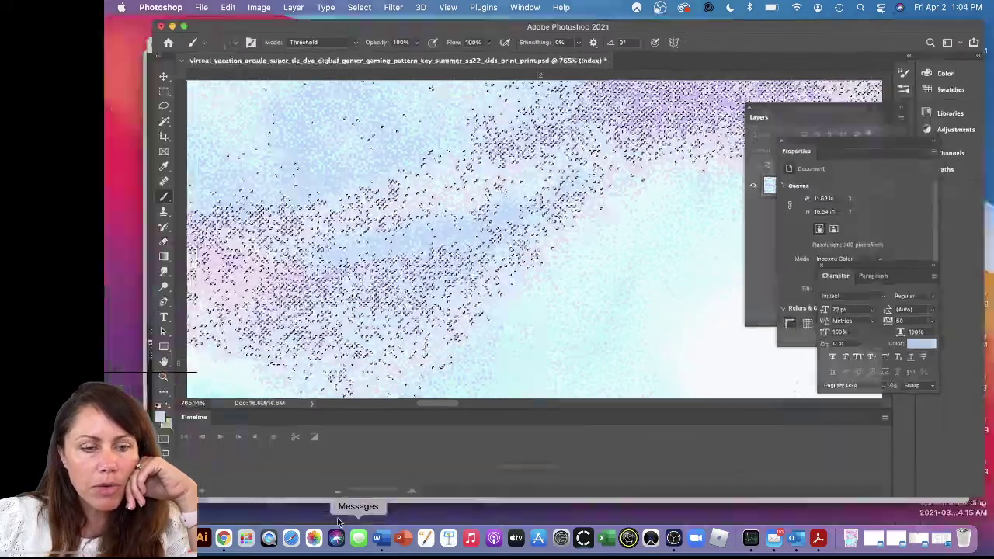
pyautogui.click(709, 186)
# Step: Set the Hard Round brush size to 36 px and open the detailed brush settings
pyautogui.scroll(-10, 551, 215)
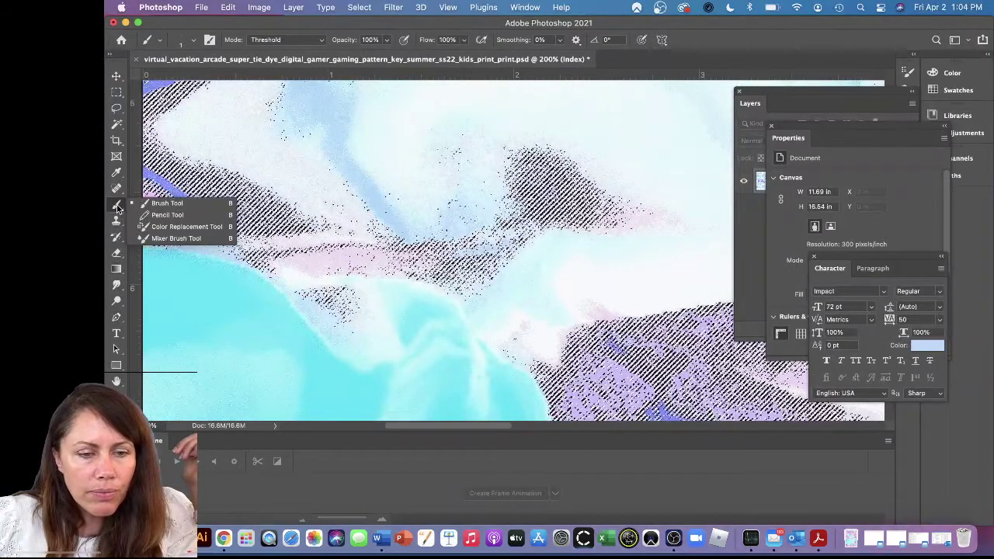
pyautogui.click(154, 40)
pyautogui.click(154, 40)
pyautogui.click(177, 41)
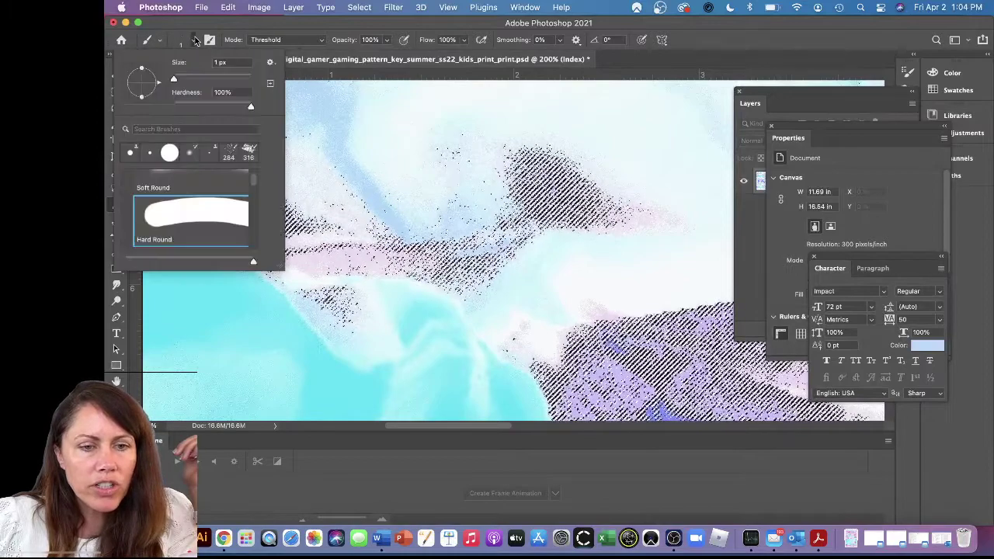
pyautogui.moveTo(174, 81); pyautogui.dragTo(186, 79)
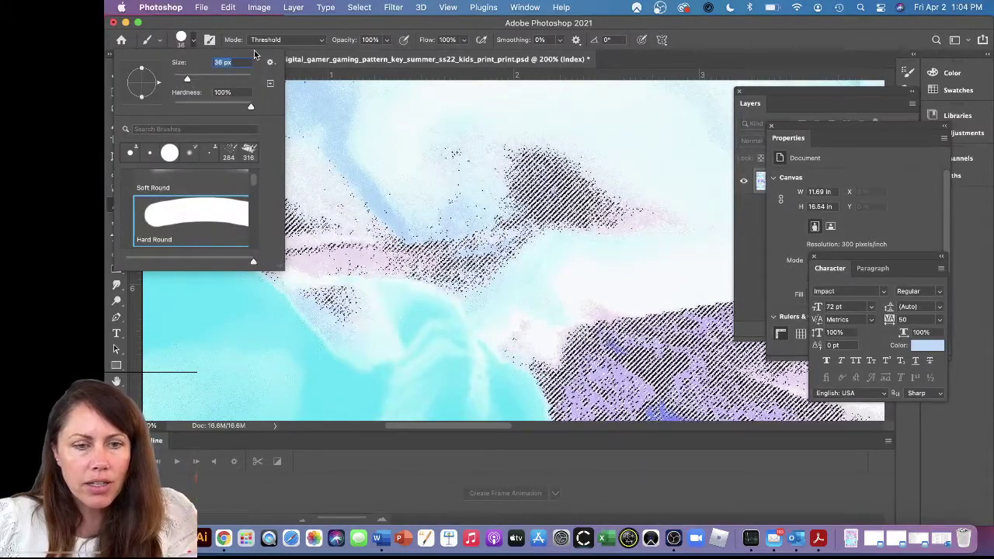
pyautogui.click(209, 41)
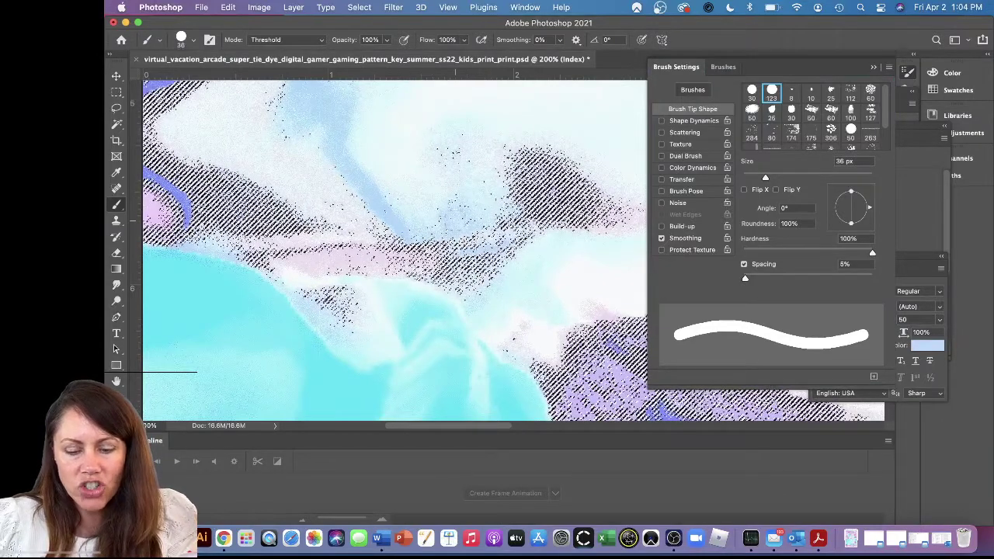
# Step: With no selection active, paint a thick curved light blue brush stroke across the speckled purple-blue area
pyautogui.scroll(5, 512, 248)
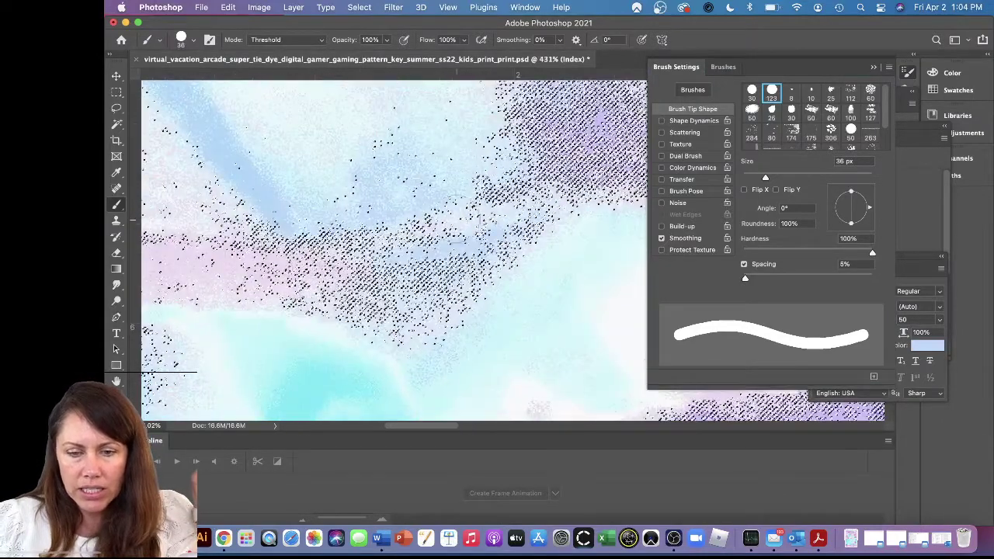
pyautogui.scroll(2, 388, 248)
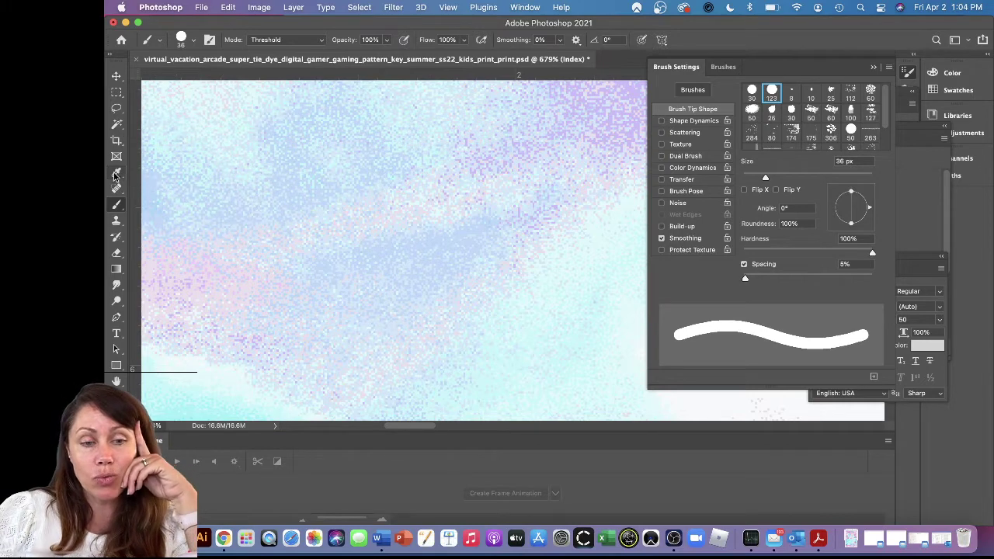
pyautogui.moveTo(327, 337)
pyautogui.mouseDown()
pyautogui.moveTo(482, 343)
pyautogui.moveTo(574, 236)
pyautogui.mouseUp()
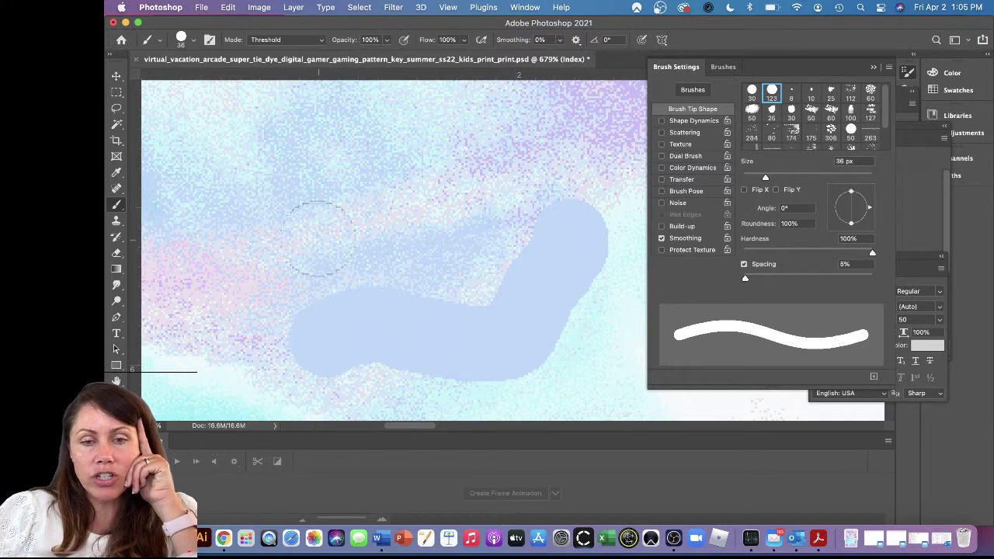
# Step: Sample a pale blue and pale pinkish lavender shades from the speckled area with the Eyedropper
pyautogui.press('i')
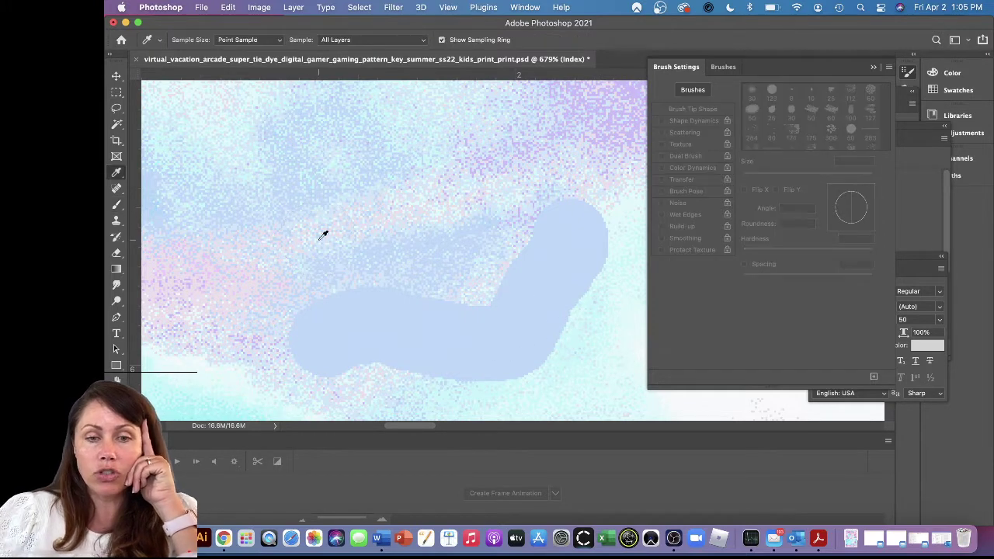
pyautogui.click(258, 132)
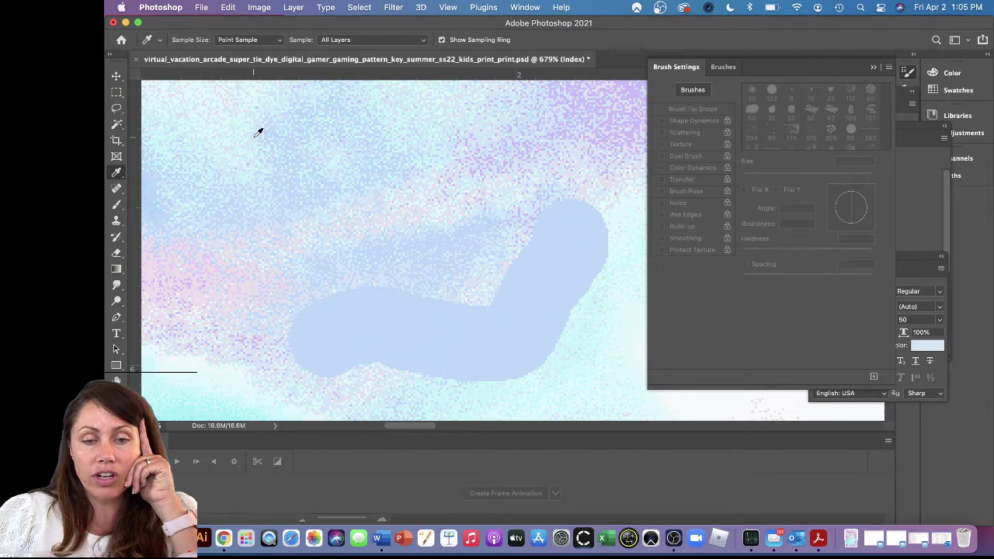
pyautogui.click(250, 286)
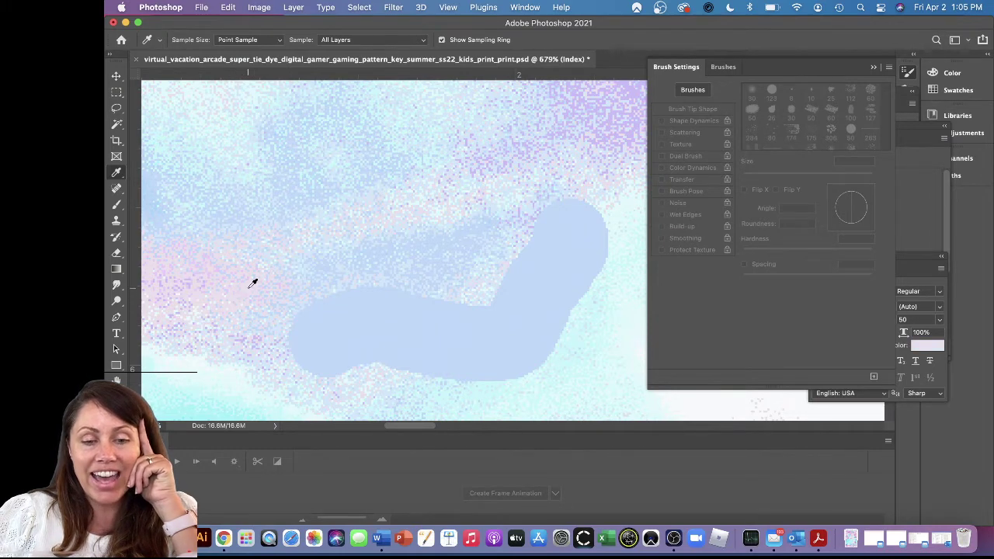
pyautogui.click(253, 283)
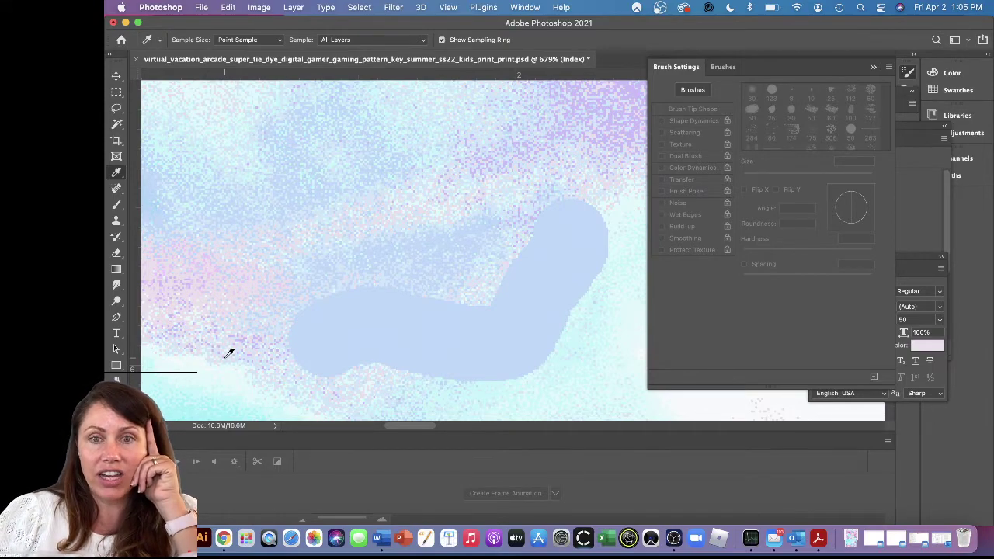
pyautogui.press('super+0')
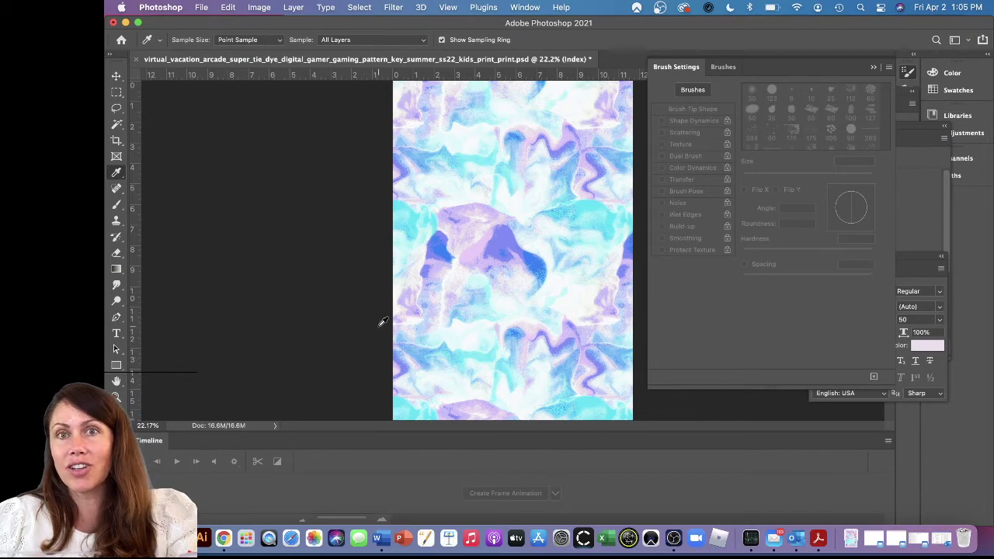
pyautogui.click(657, 11)
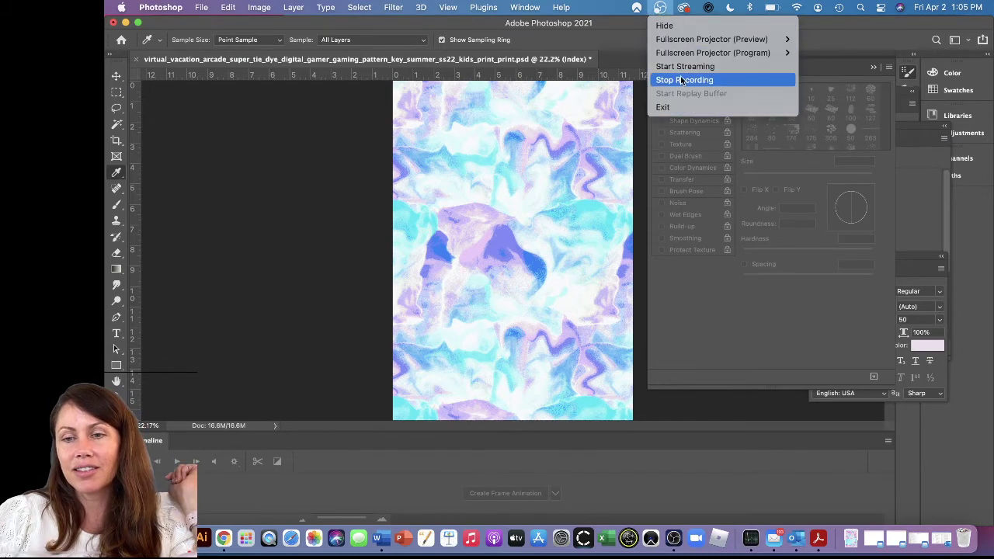